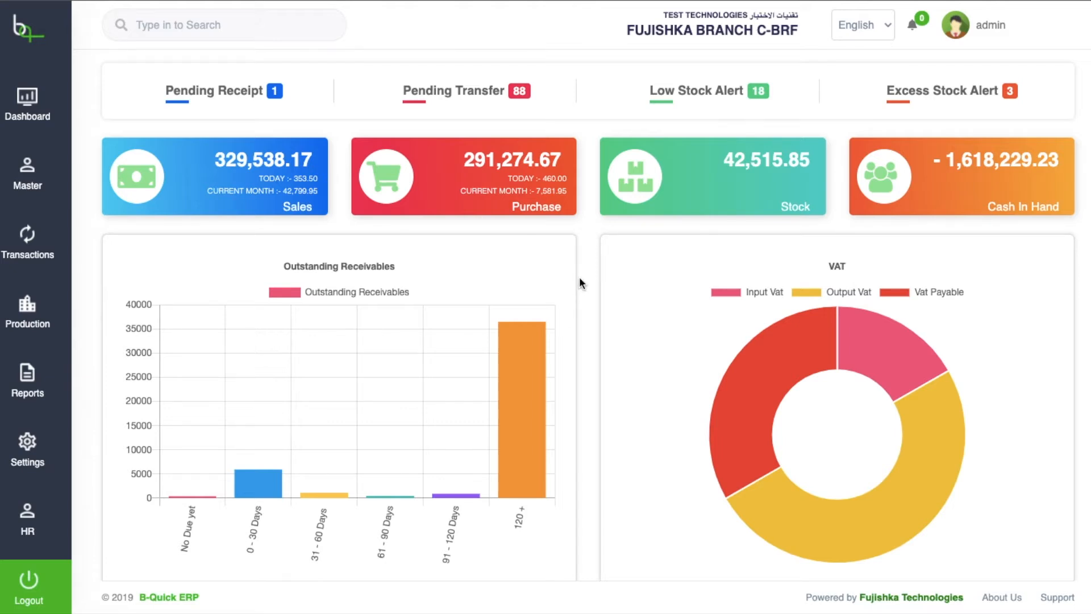
# - Open a new sales invoice from the sales transactions
pyautogui.click(40, 259)
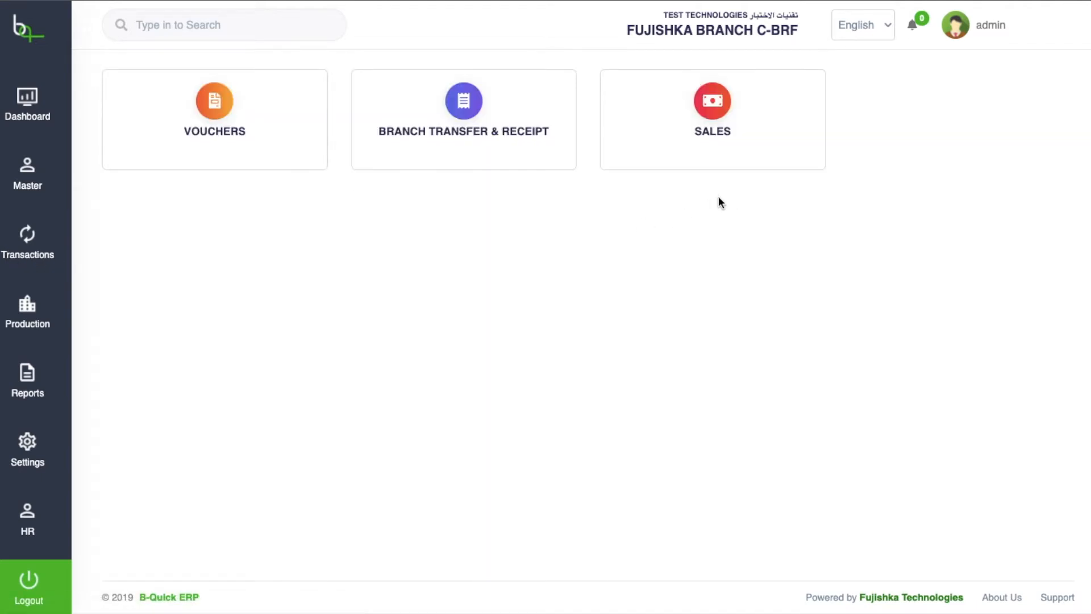
pyautogui.click(729, 158)
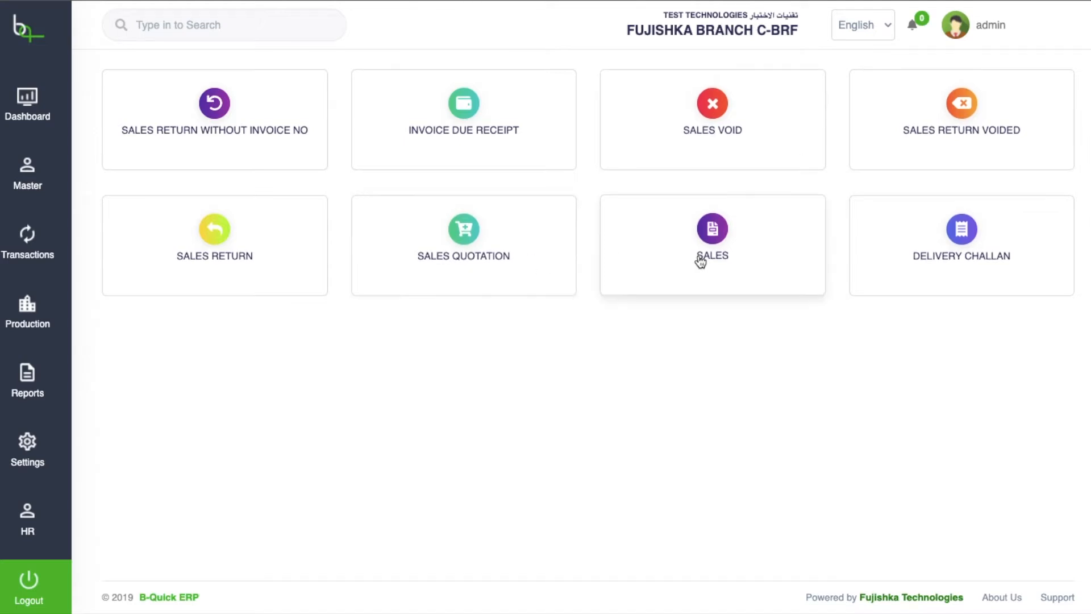
pyautogui.click(722, 285)
pyautogui.scroll(-1, 494, 298)
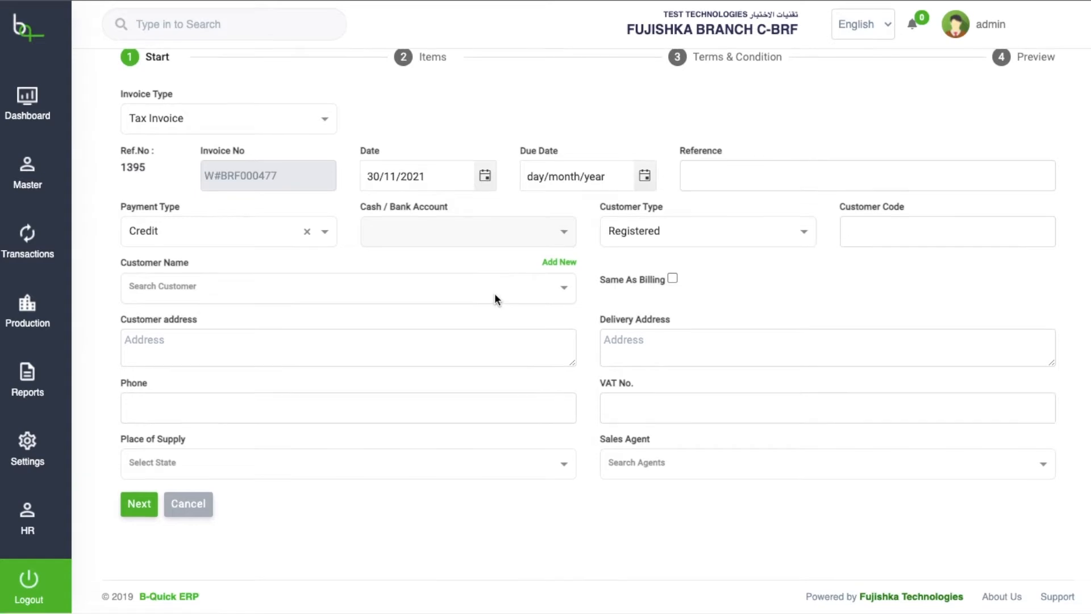
pyautogui.scroll(1, 497, 299)
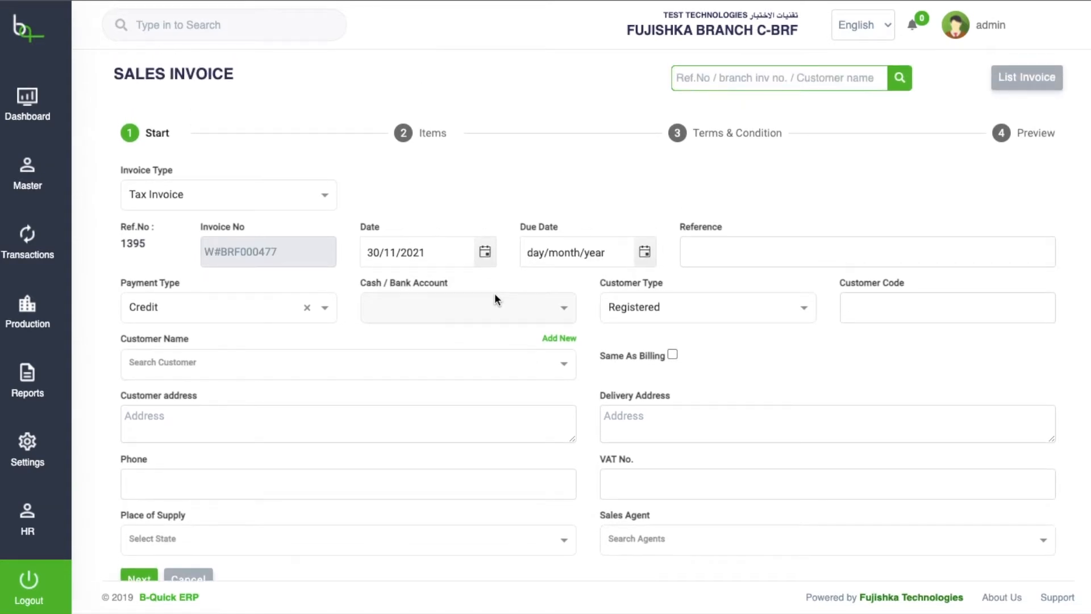
# - Choose Tax Invoice as the invoice type
pyautogui.click(300, 203)
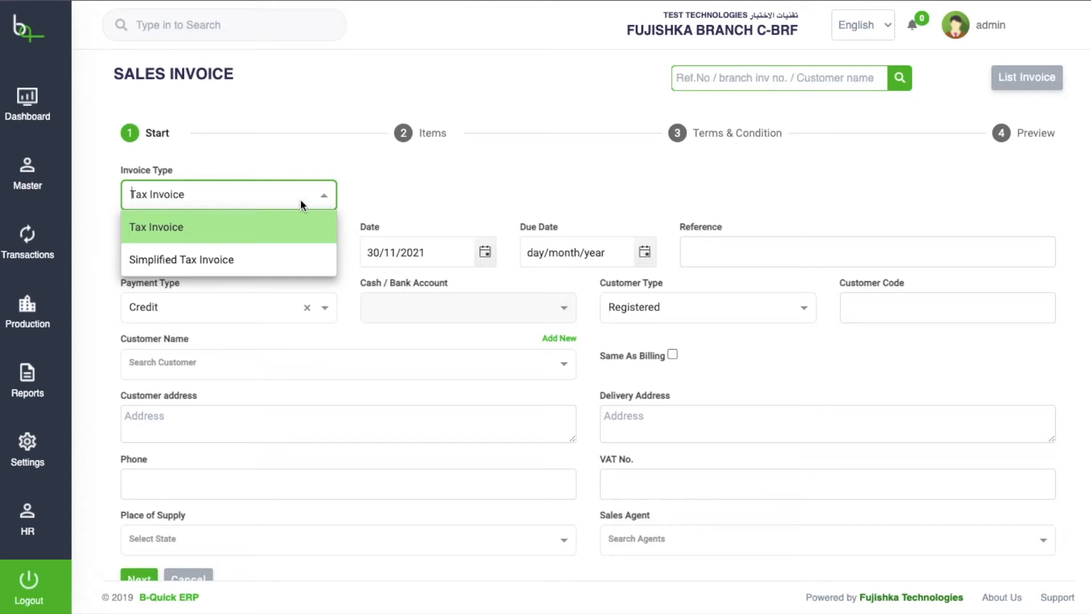
pyautogui.click(291, 230)
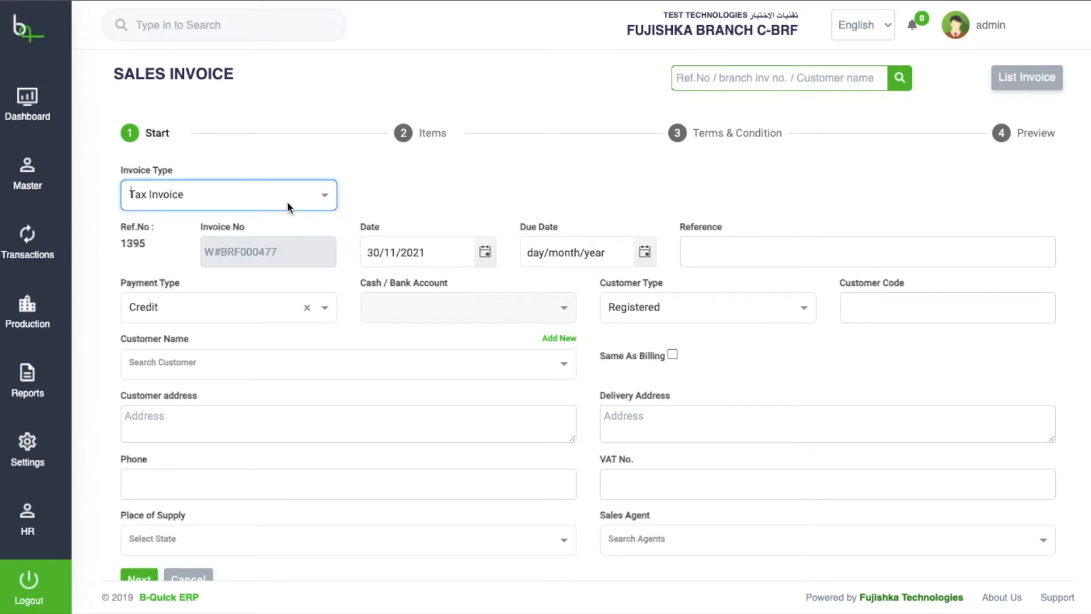
pyautogui.click(288, 200)
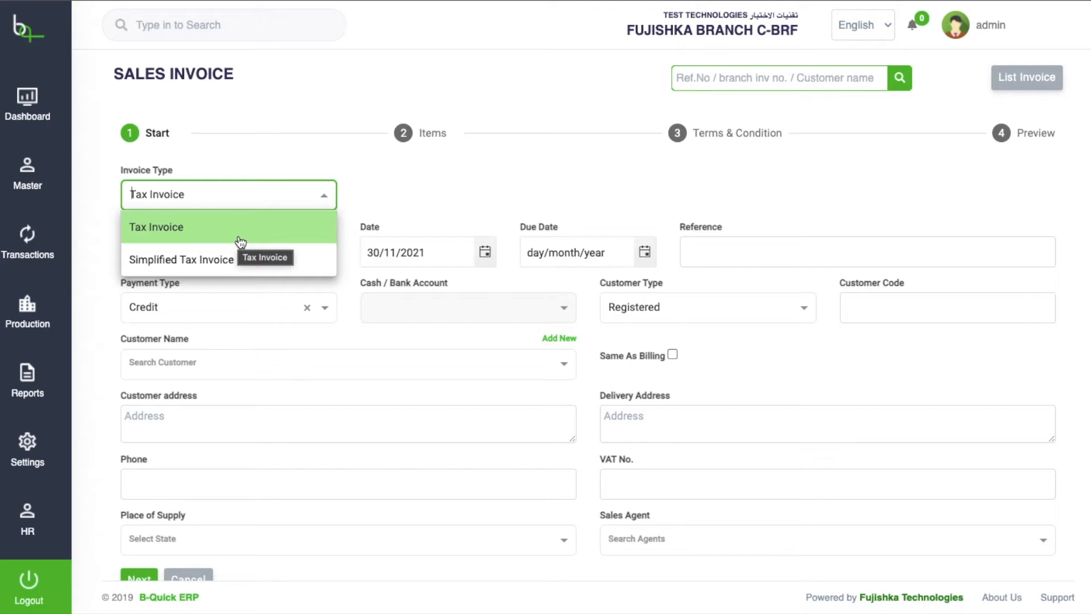
pyautogui.click(267, 243)
# - Switch the invoice type to Simplified Tax Invoice and back to Tax Invoice
pyautogui.click(295, 186)
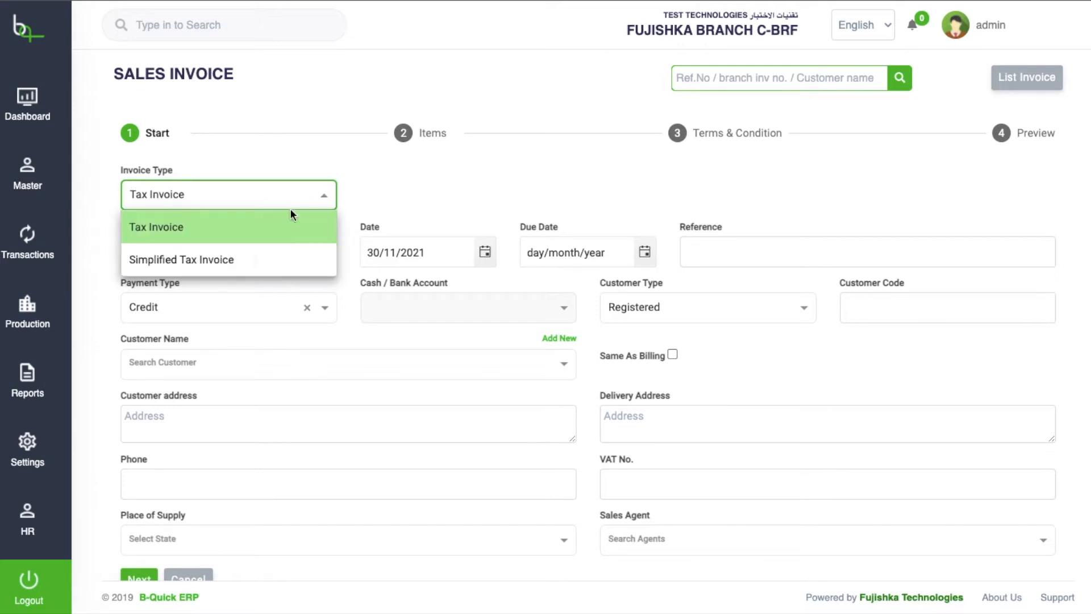
pyautogui.click(286, 260)
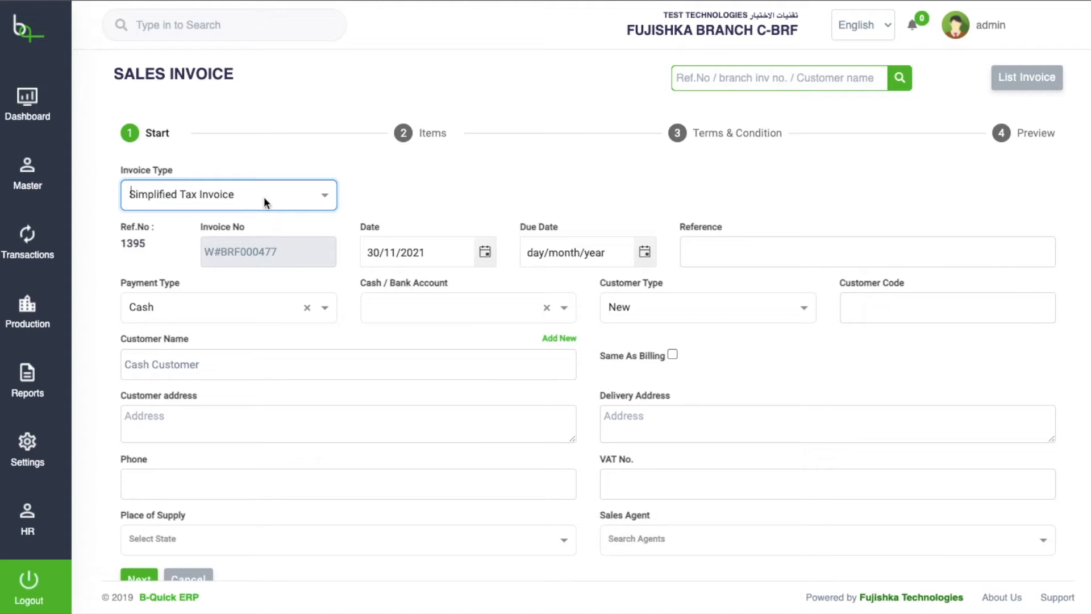
pyautogui.click(278, 199)
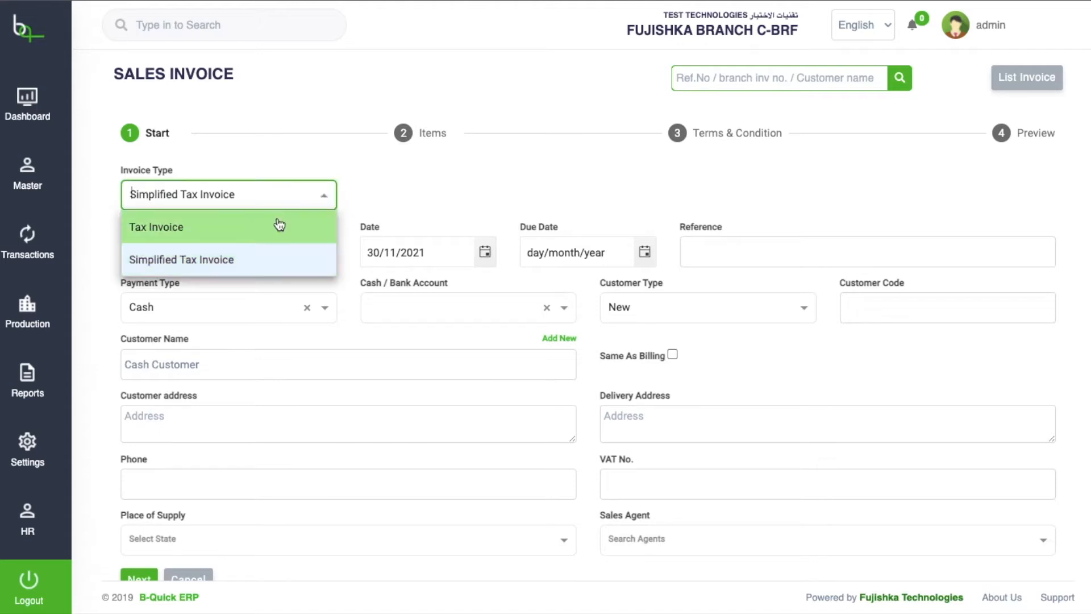
pyautogui.click(277, 224)
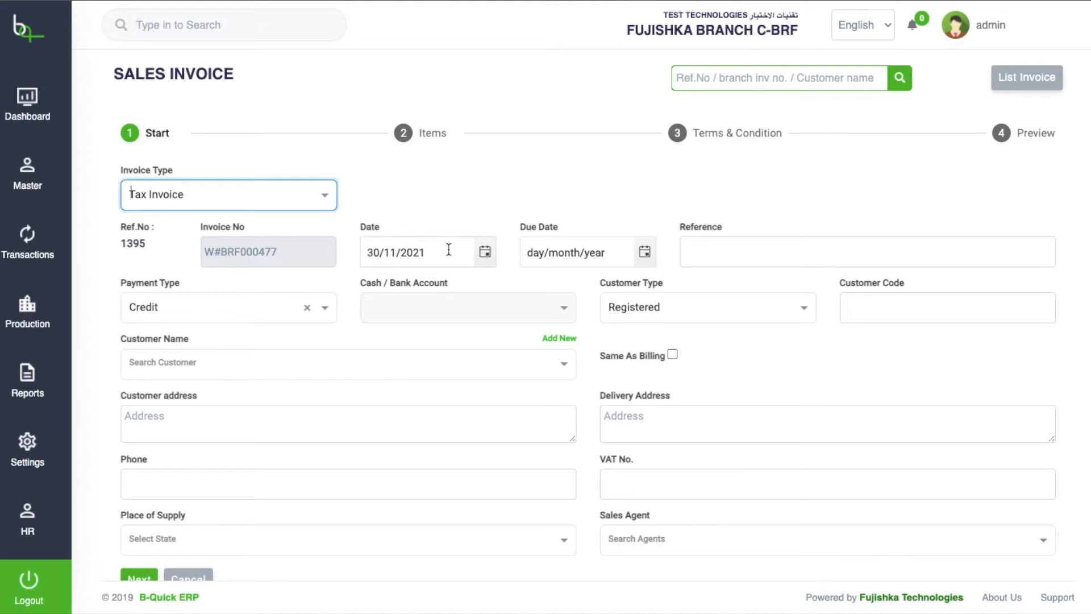
# - Check the invoice date's calendar and set the due date to 30/11/2021
pyautogui.click(484, 253)
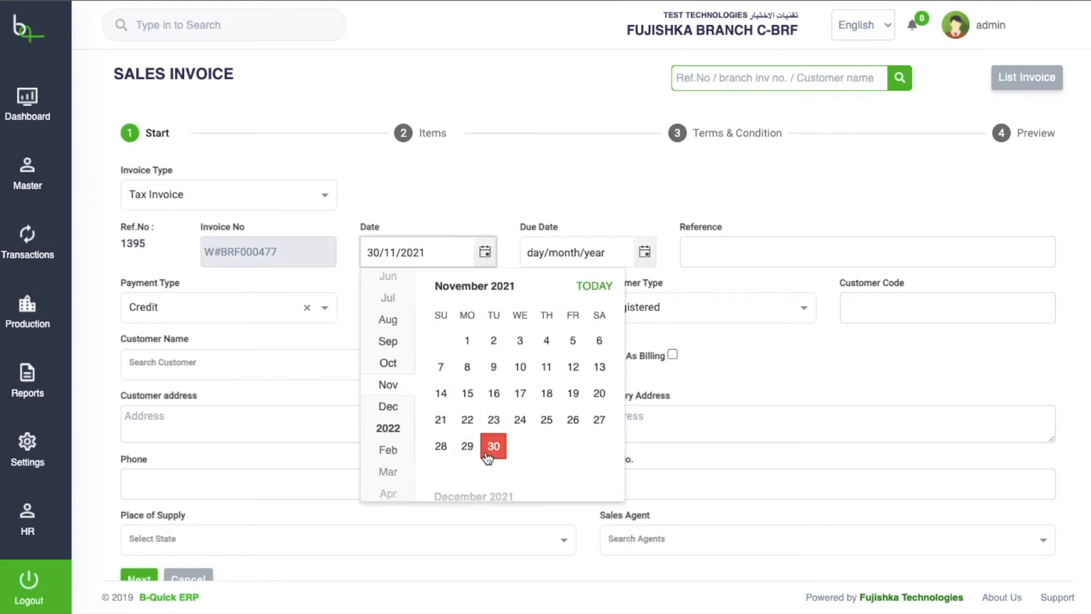
pyautogui.click(642, 262)
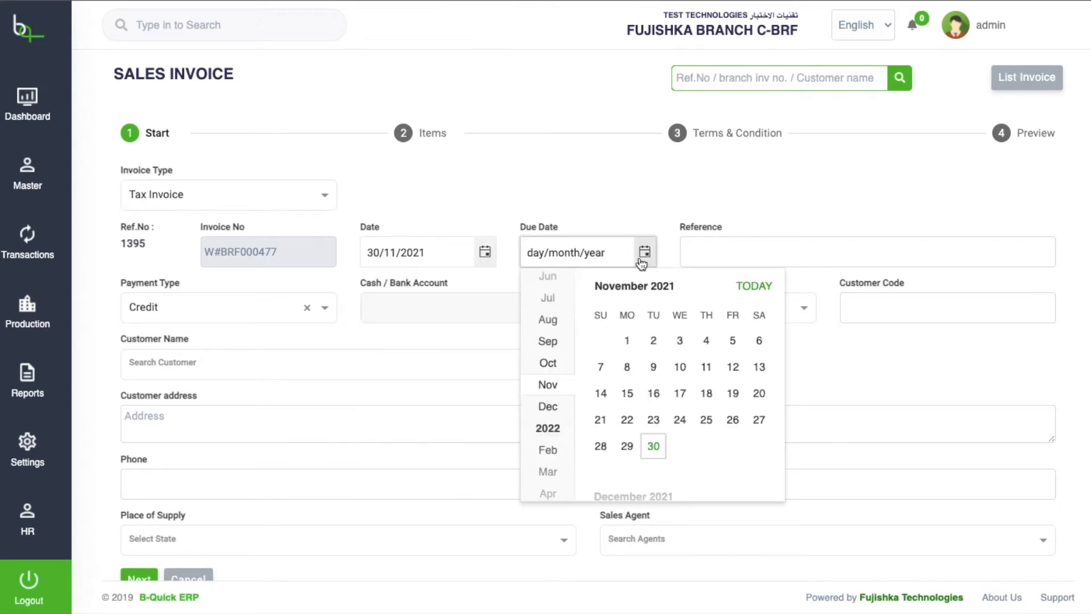
pyautogui.click(652, 446)
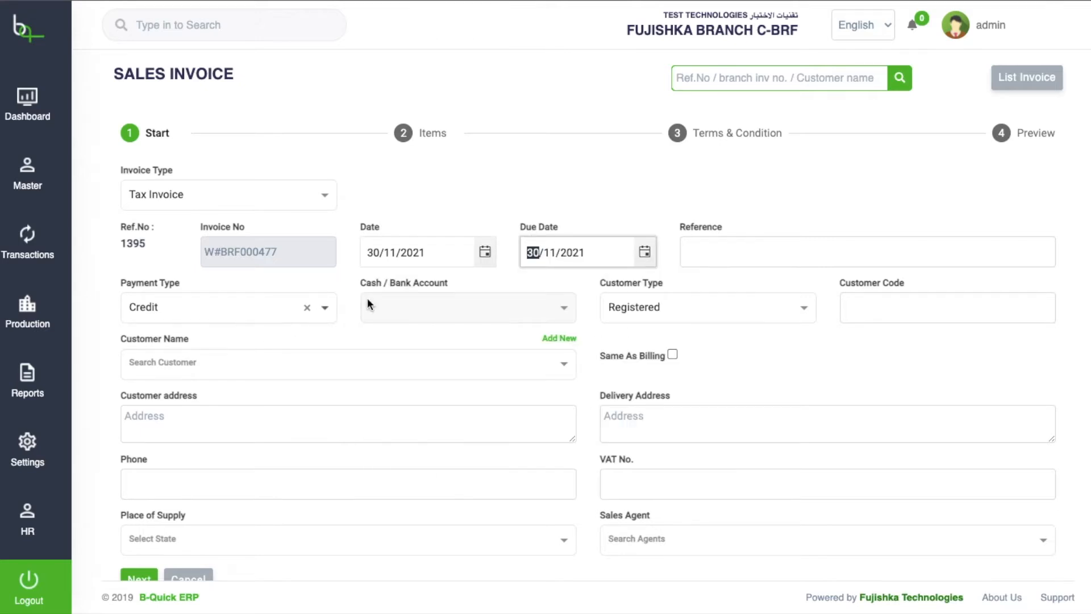
# - Set the payment type to Credit and the customer type to Registered
pyautogui.click(262, 312)
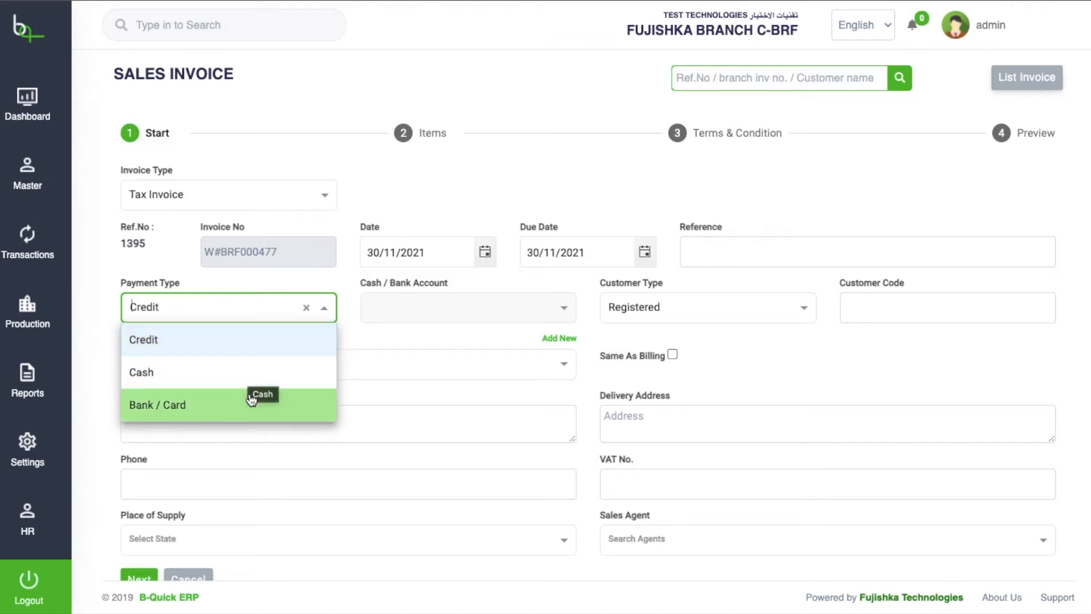
pyautogui.click(283, 346)
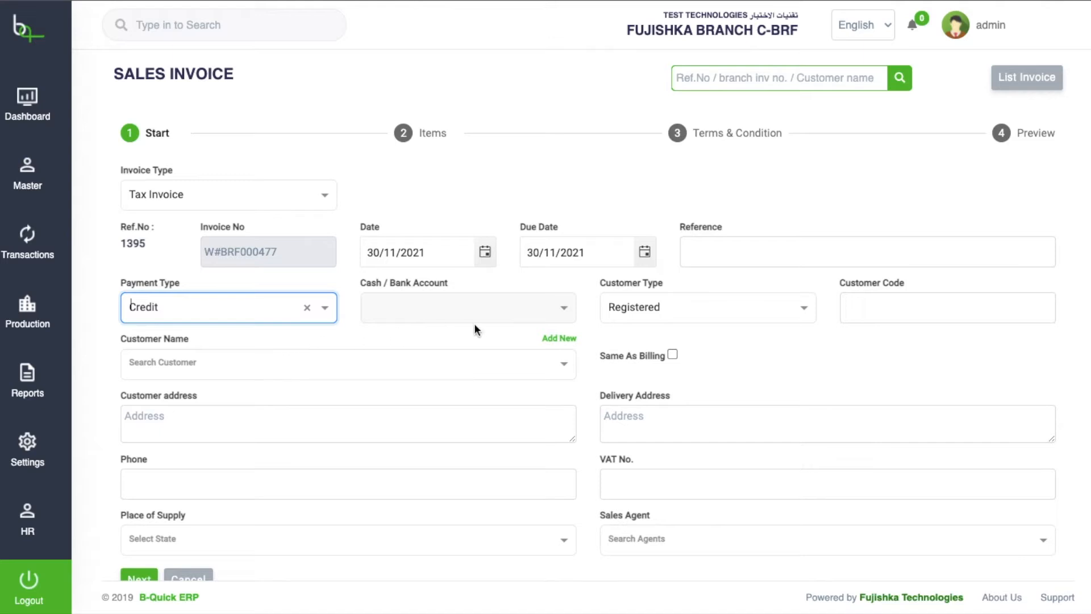
pyautogui.click(646, 308)
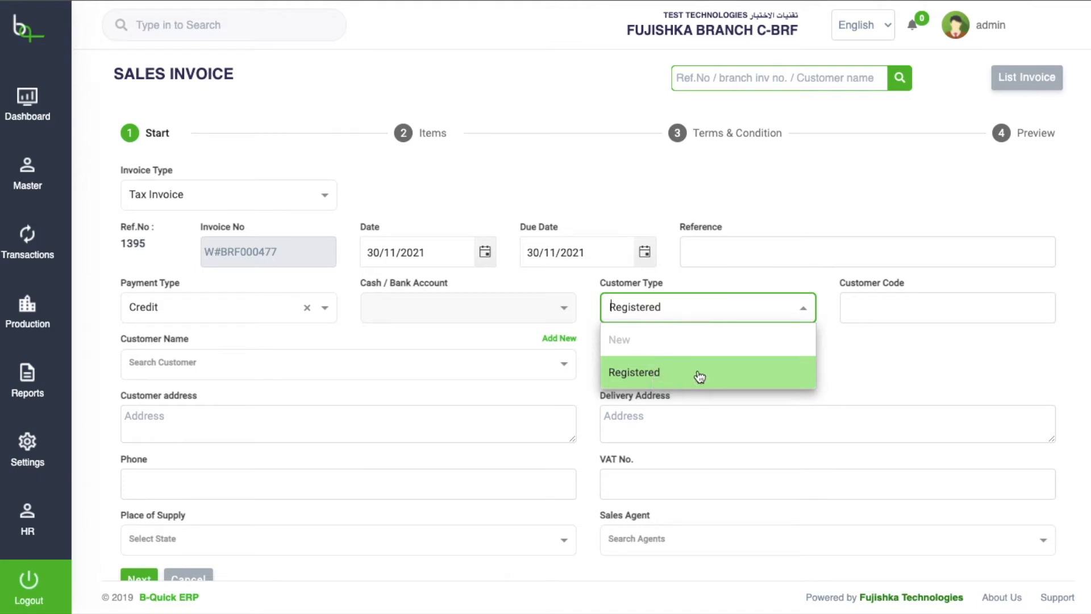
pyautogui.click(720, 380)
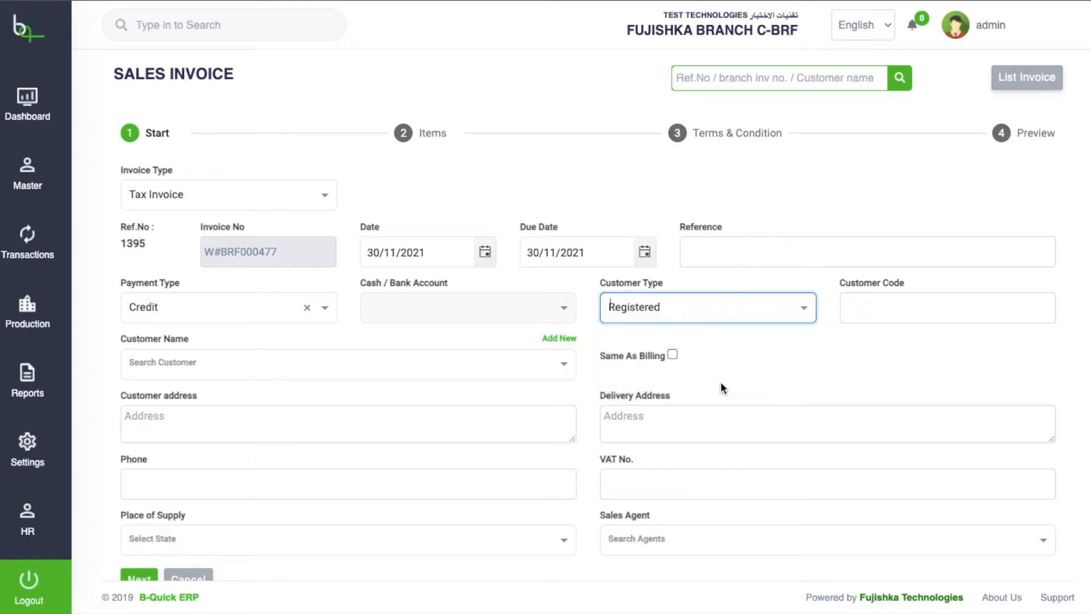
# - Search the registered customers for c1 and select the customer with that exact code for the invoice
pyautogui.click(397, 376)
pyautogui.write('c1')
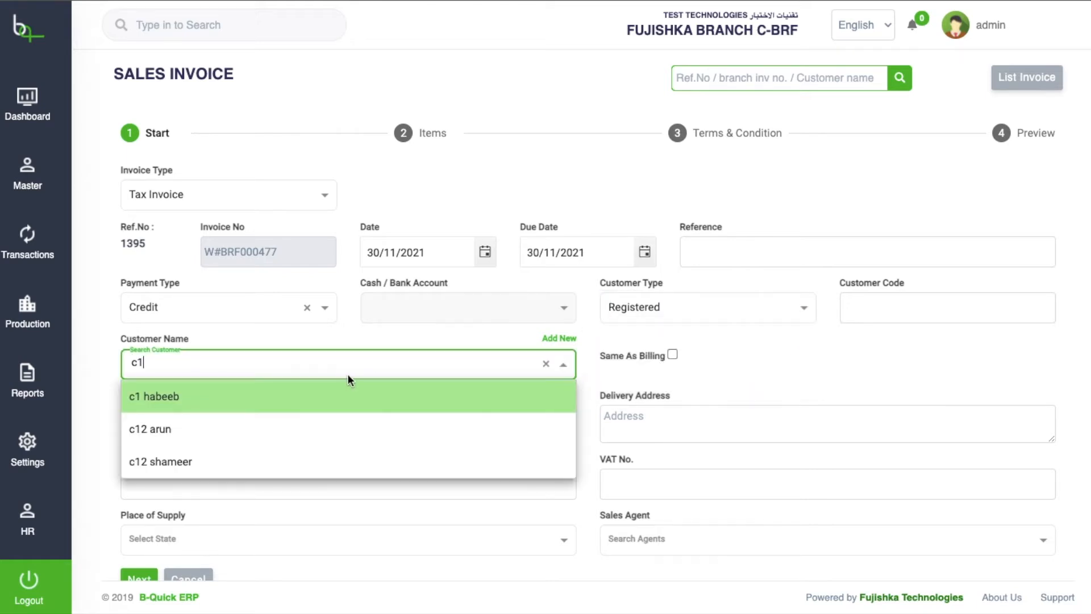
pyautogui.click(370, 402)
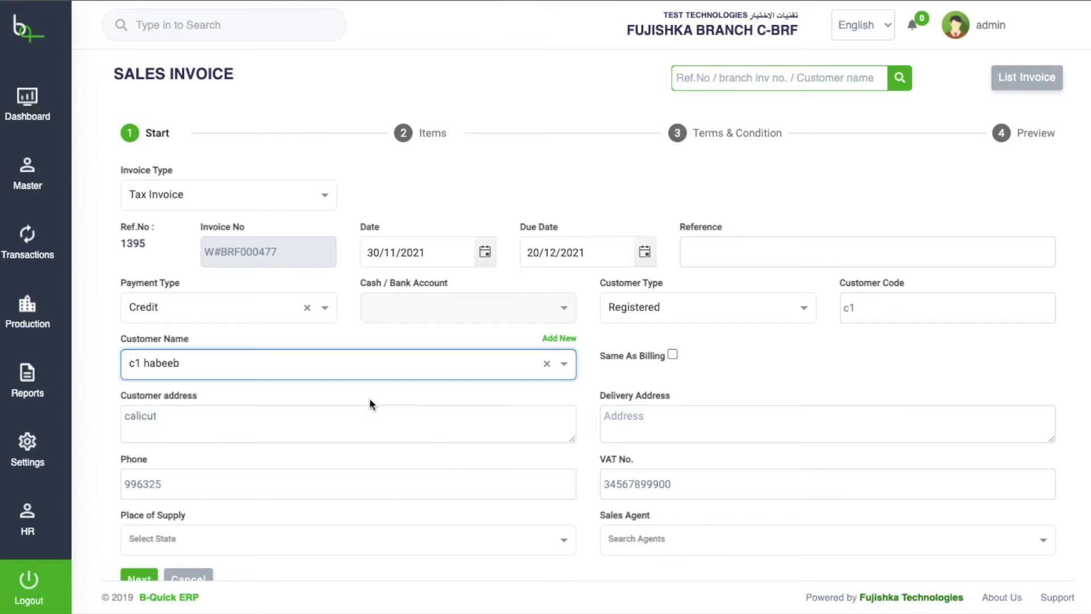
# - Examine the new-customer form and the invoice's customer address, delivery address, phone, VAT number and sales agent fields
pyautogui.click(559, 341)
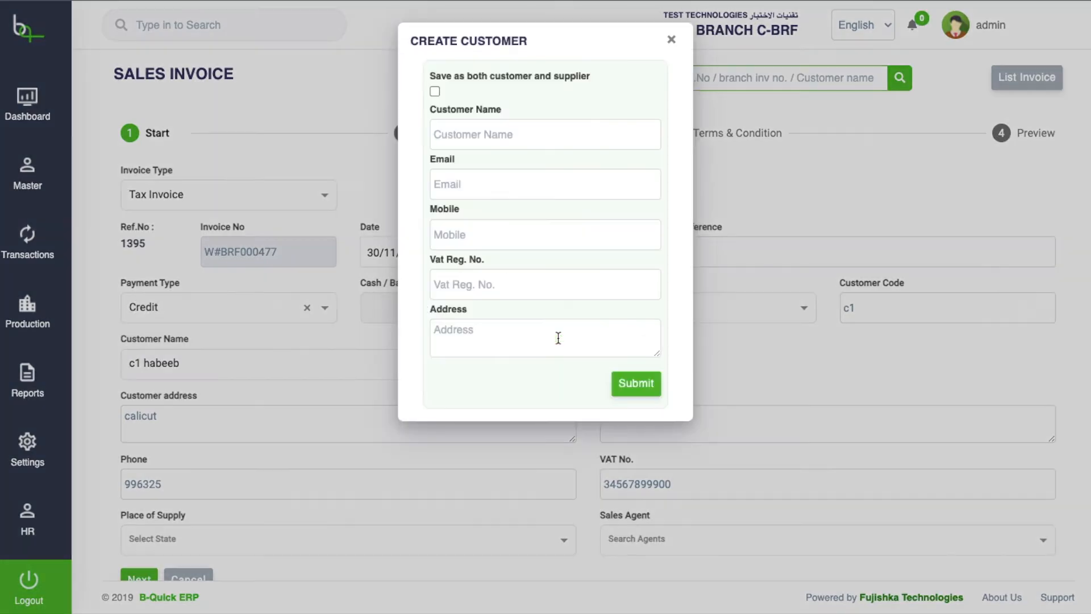
pyautogui.click(671, 39)
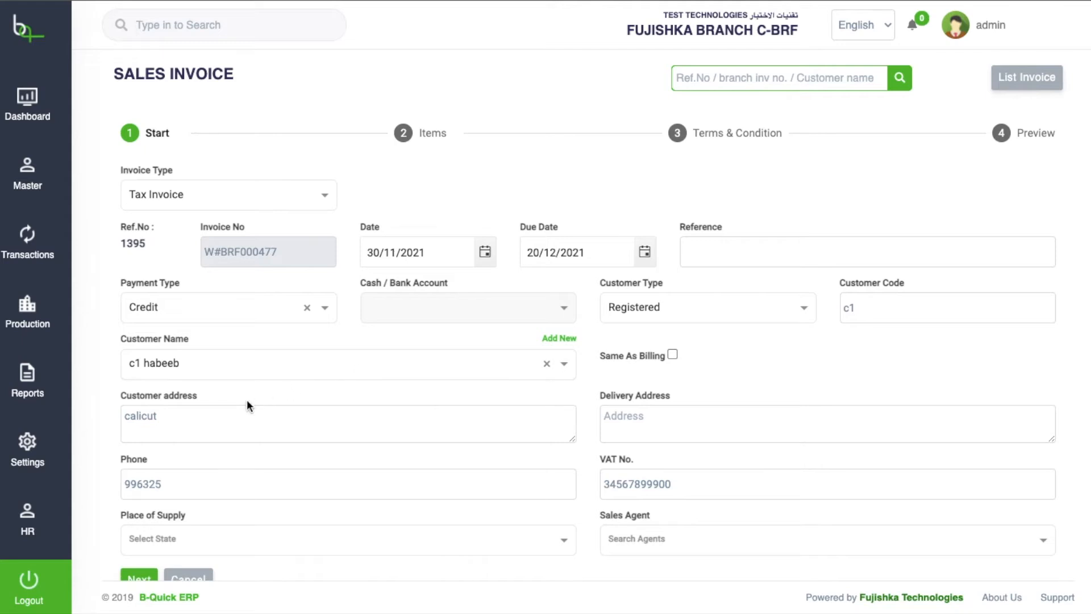
pyautogui.click(232, 423)
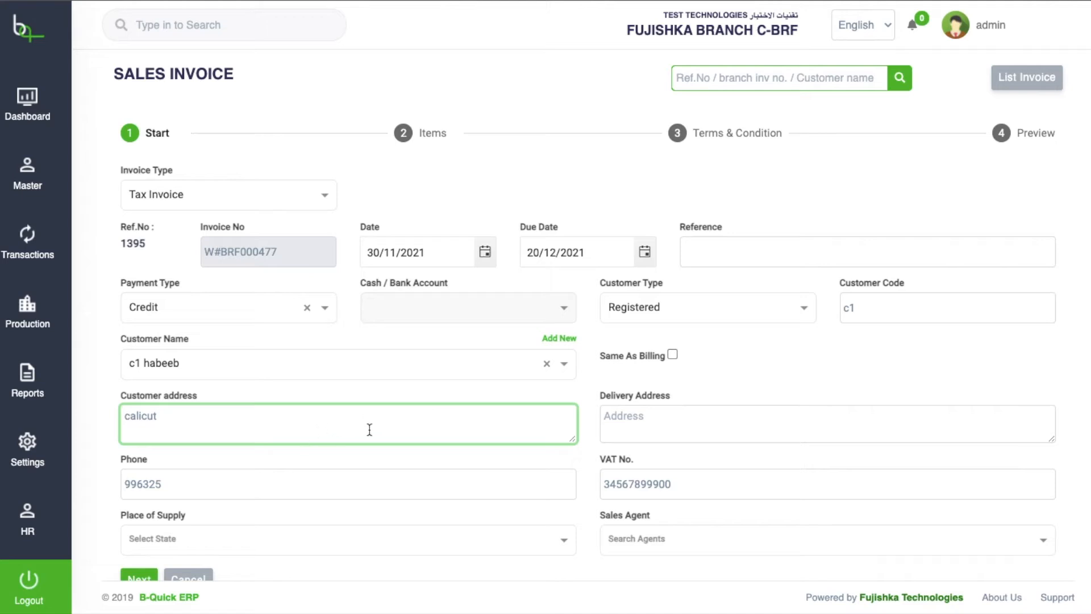
pyautogui.click(640, 435)
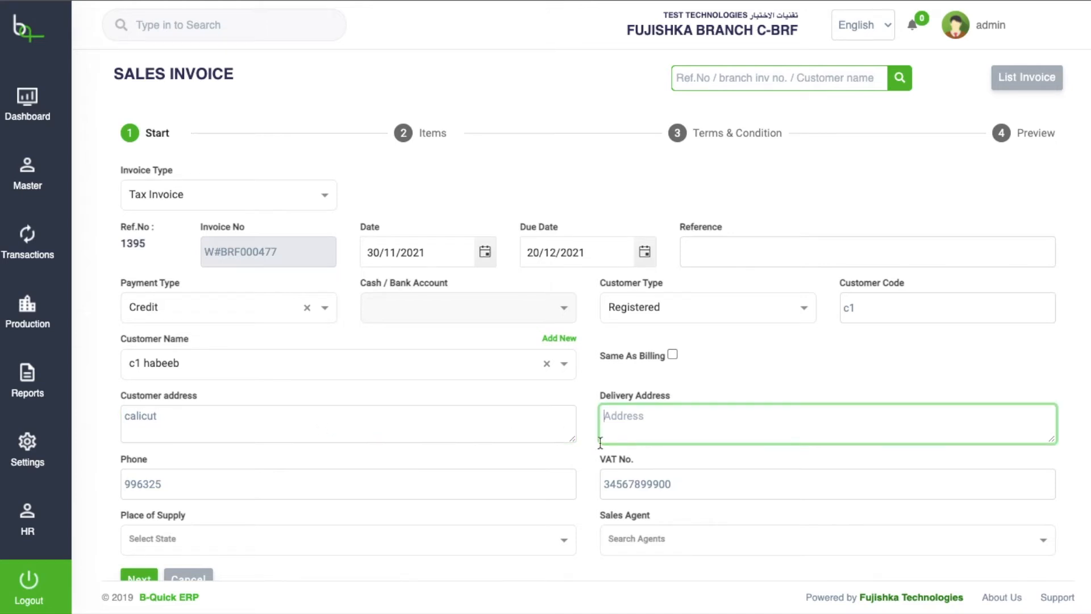
pyautogui.click(504, 477)
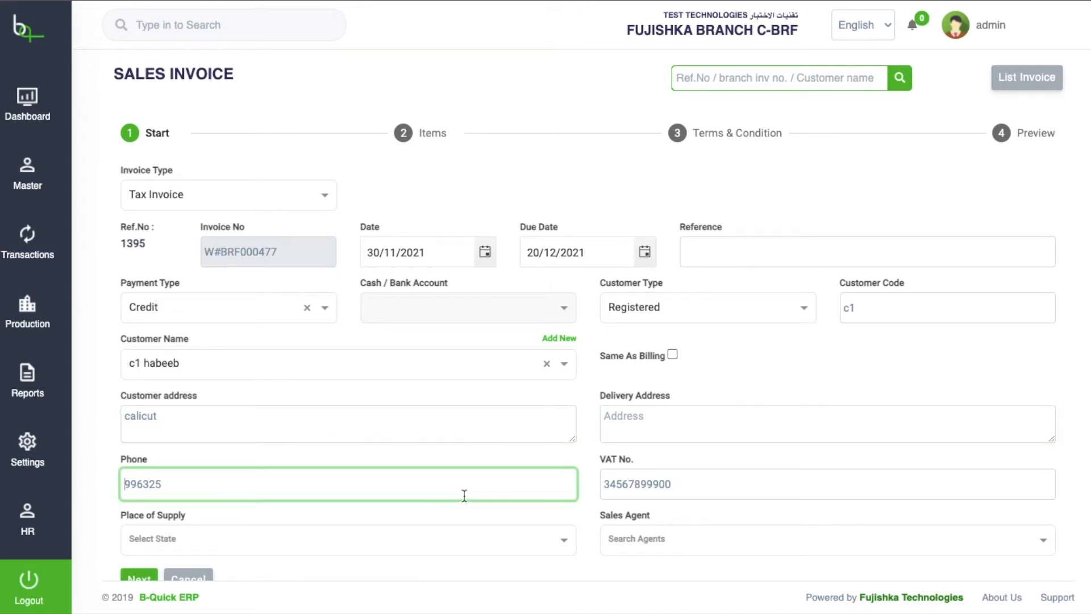
pyautogui.scroll(-2, 465, 495)
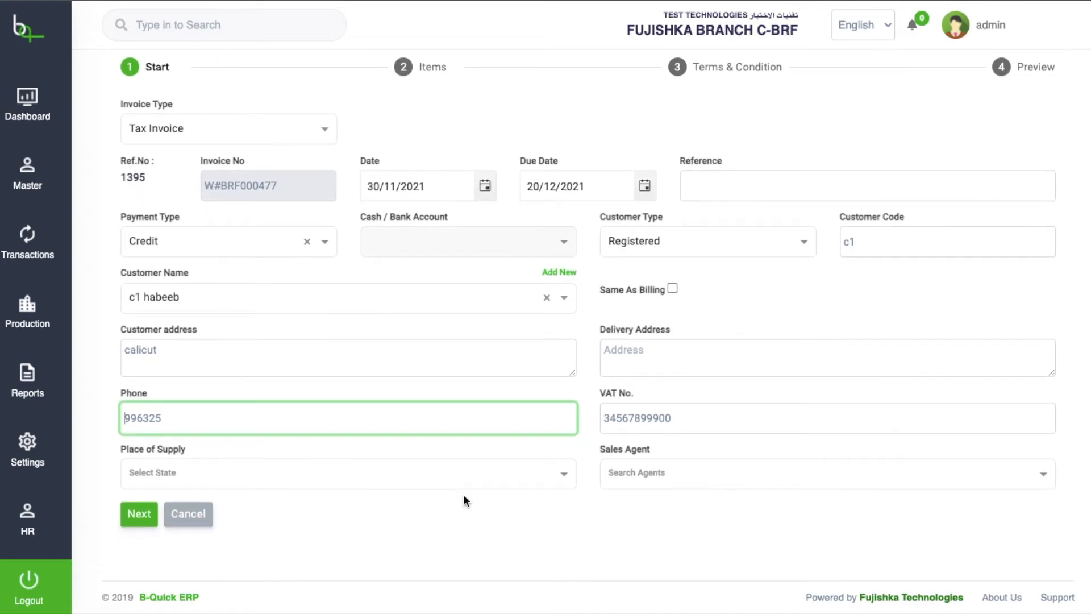
pyautogui.click(647, 412)
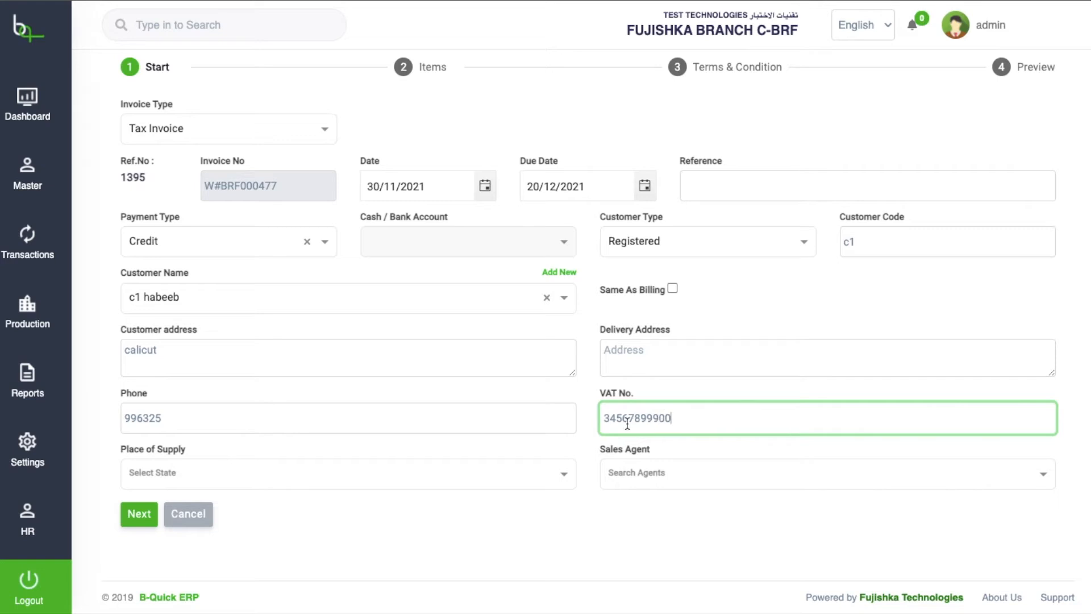
pyautogui.click(662, 477)
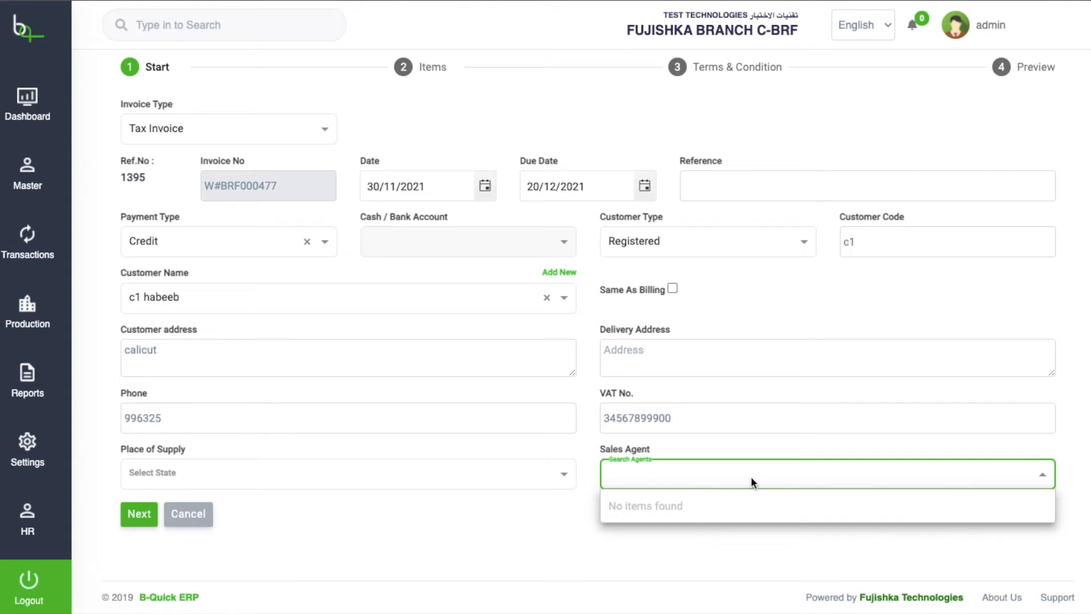
pyautogui.click(394, 519)
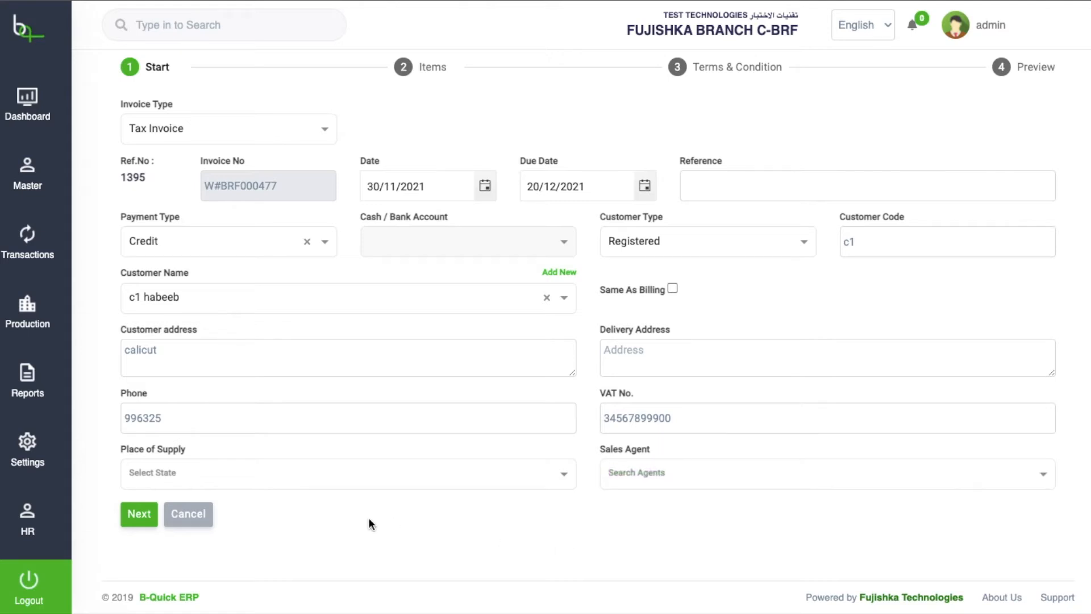
# - Advance the invoice to the Items stage and look over the barcode entry and the item search choices
pyautogui.click(138, 513)
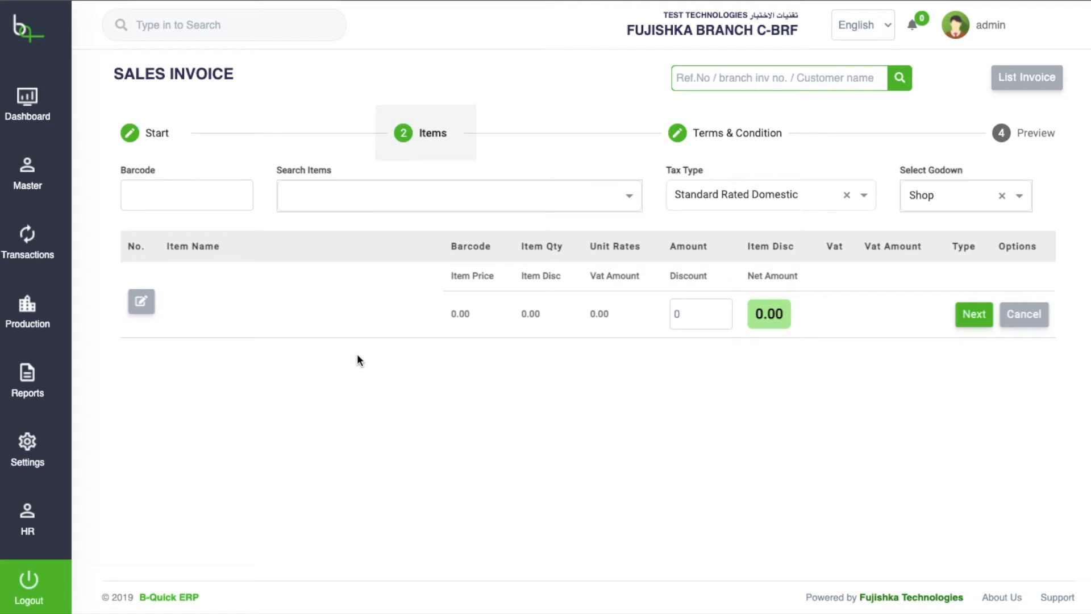
pyautogui.click(224, 200)
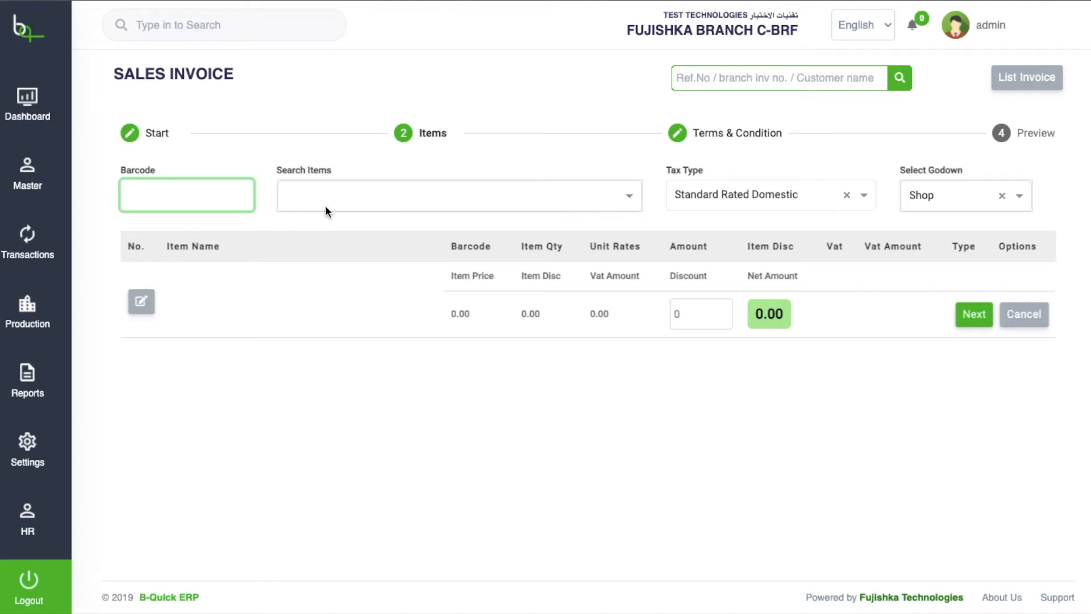
pyautogui.click(342, 206)
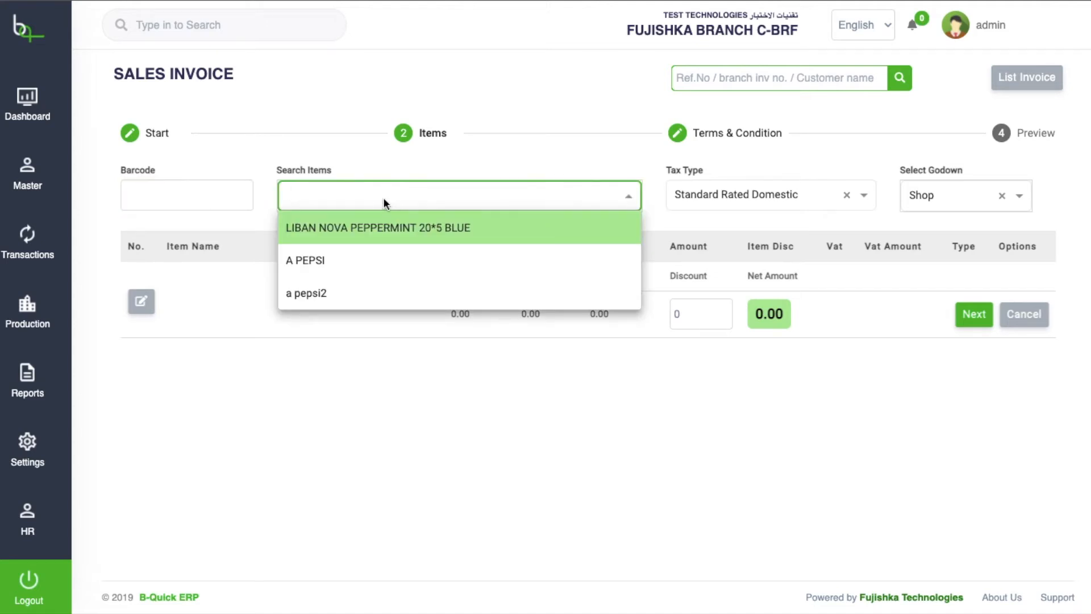
pyautogui.click(325, 393)
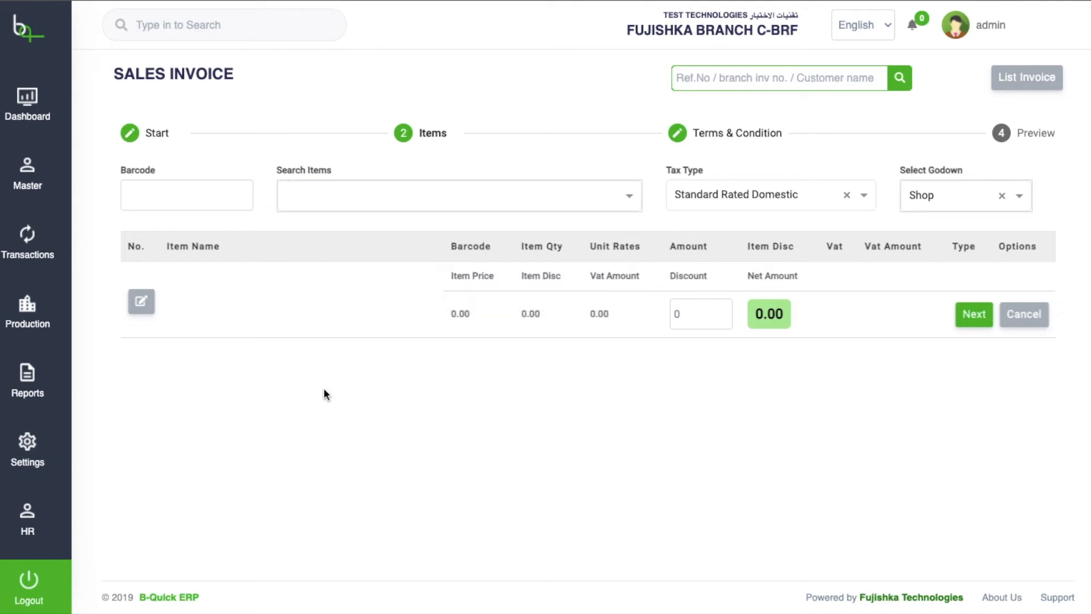
# - Review the available tax types and set the invoice items' tax type to Zero Rated Domestic
pyautogui.click(795, 195)
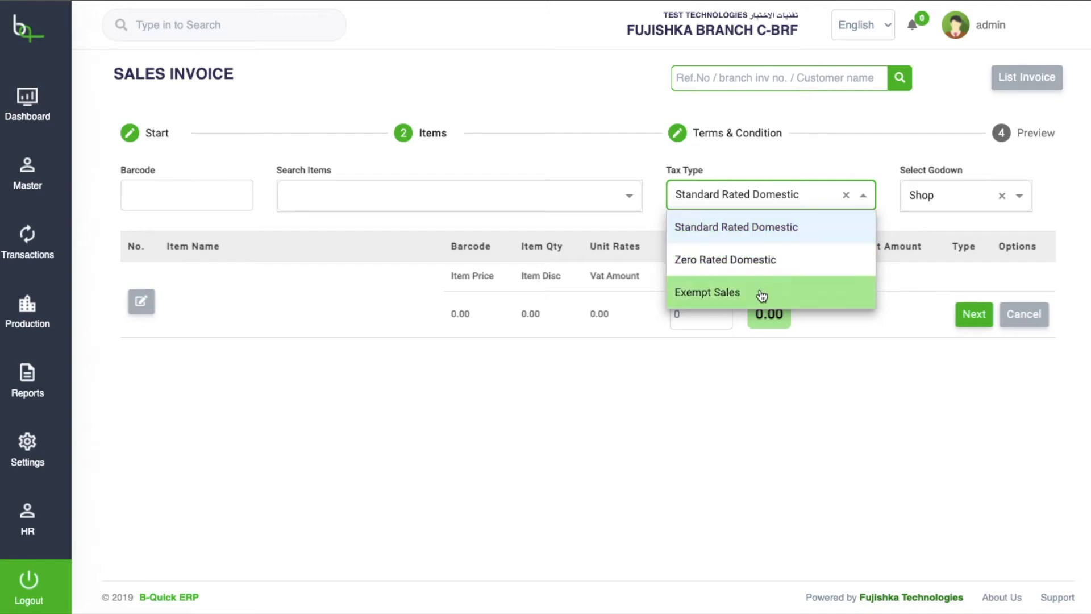
pyautogui.click(768, 191)
pyautogui.click(768, 191)
pyautogui.click(752, 250)
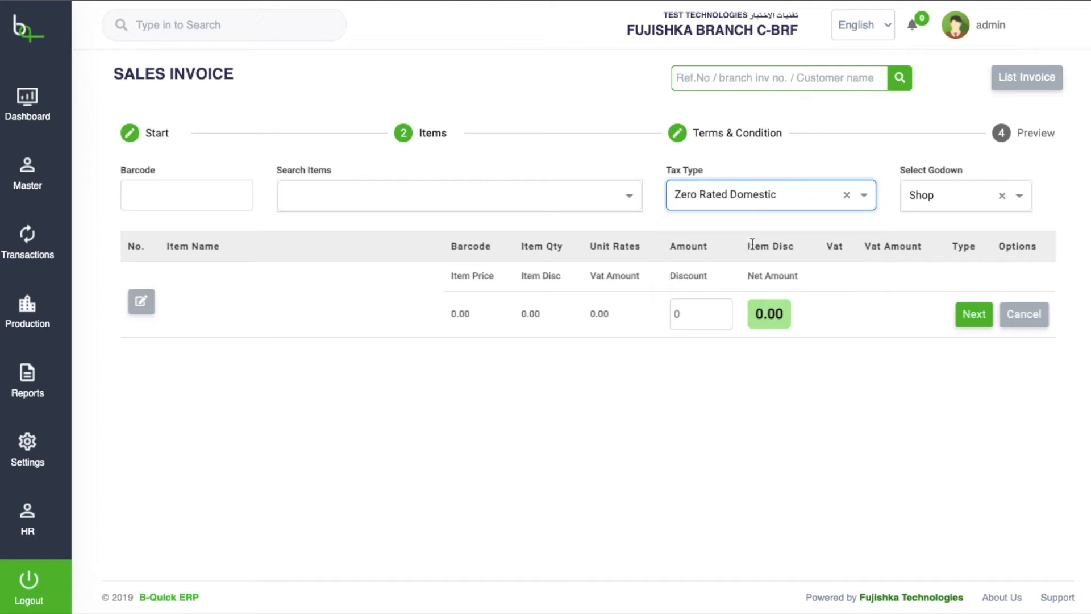
# - Try Exempt Sales as the tax type, and settle on Standard Rated Domestic for the invoice items
pyautogui.click(742, 193)
pyautogui.click(728, 287)
pyautogui.click(721, 194)
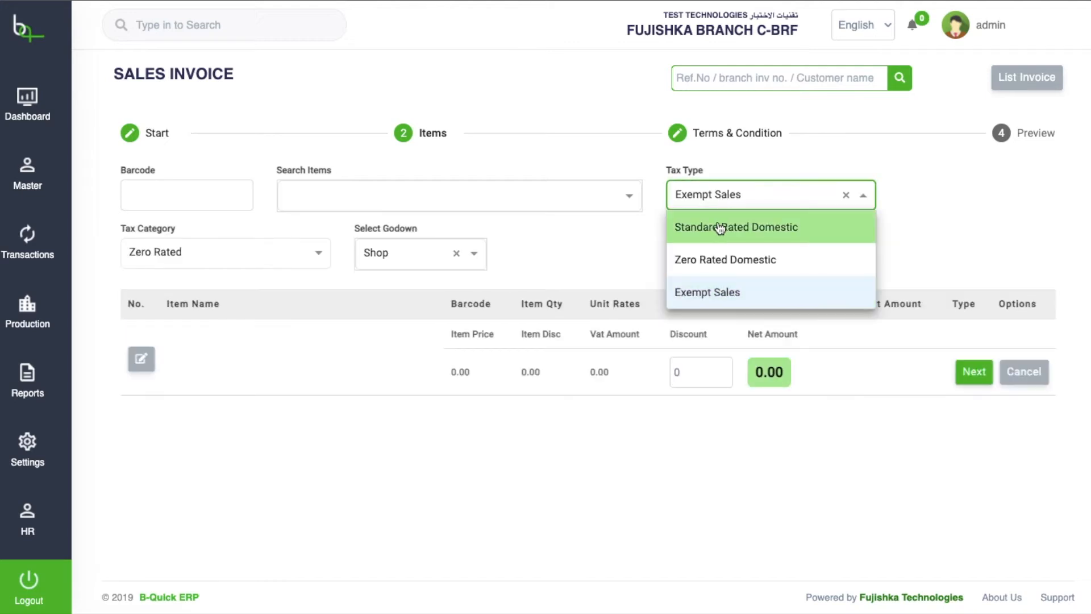
pyautogui.click(719, 224)
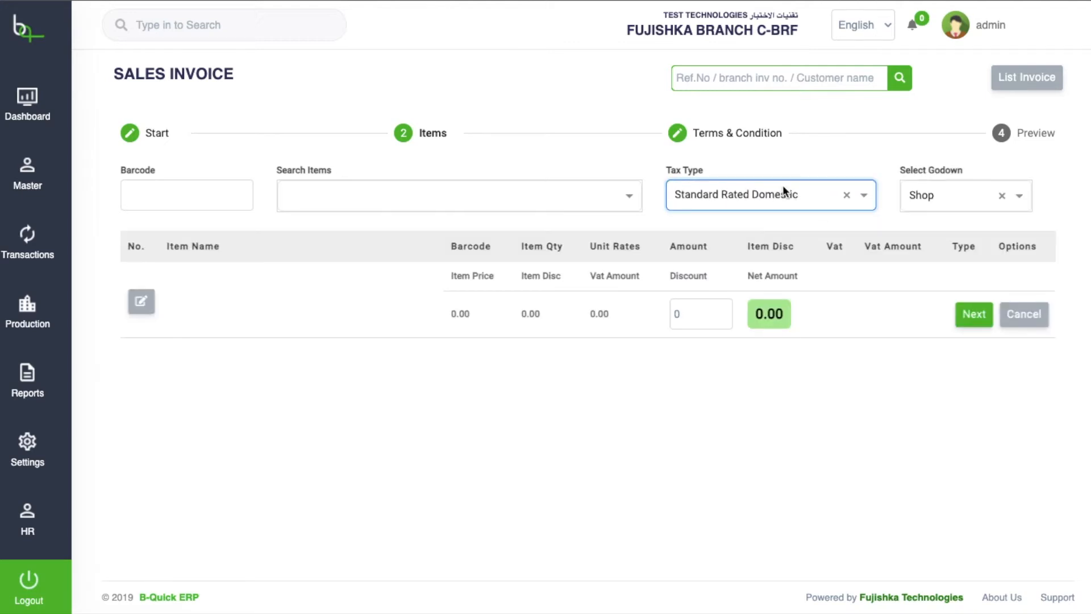
# - Review the available godowns while keeping Shop, and select A PEPSI as the item to invoice
pyautogui.click(960, 194)
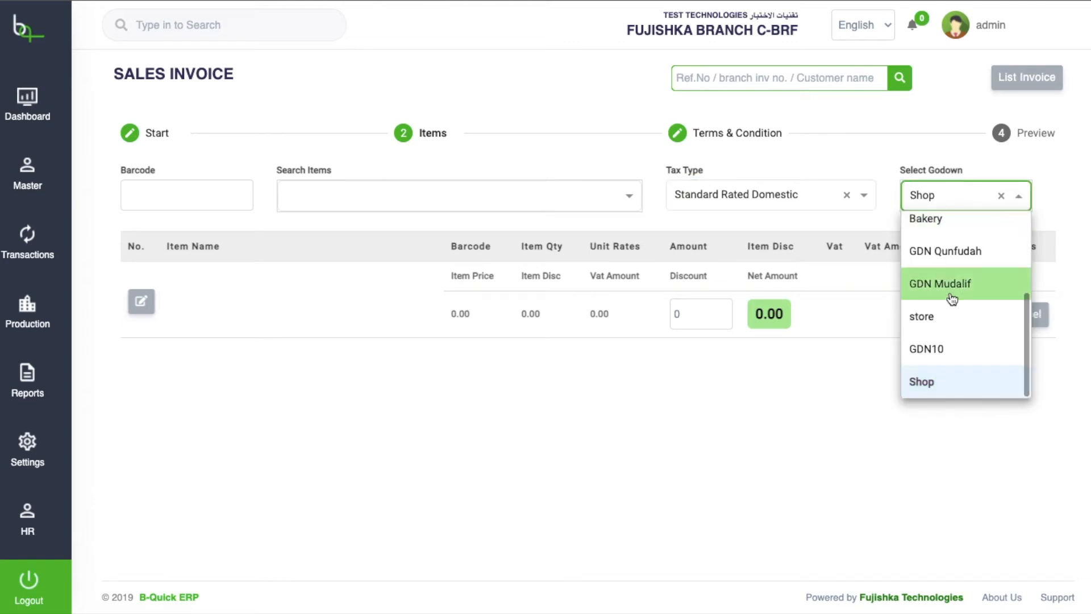
pyautogui.scroll(2, 953, 297)
pyautogui.scroll(-2, 952, 296)
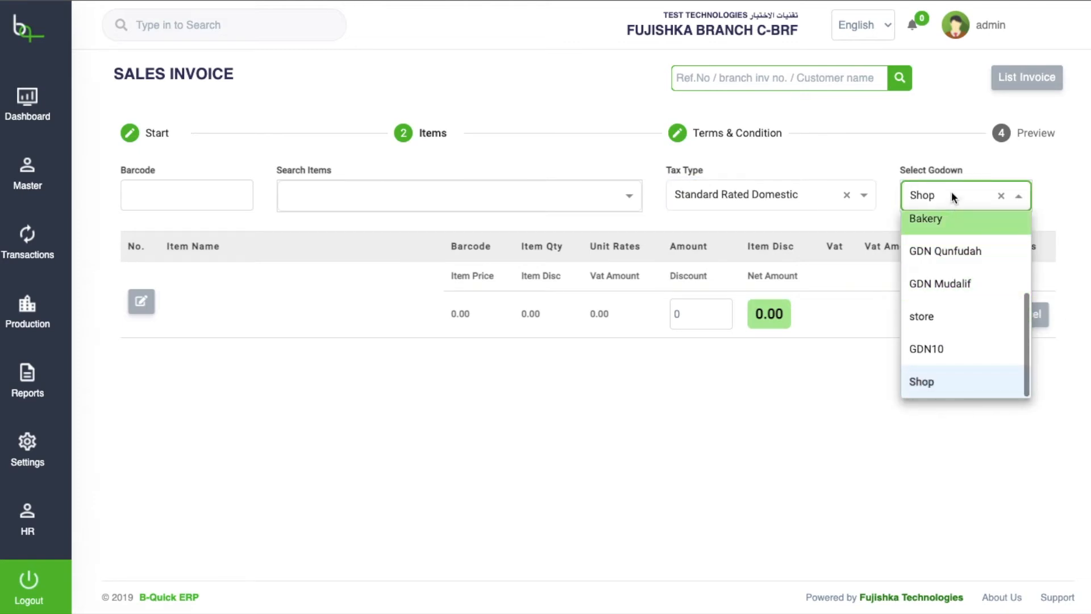
pyautogui.click(523, 195)
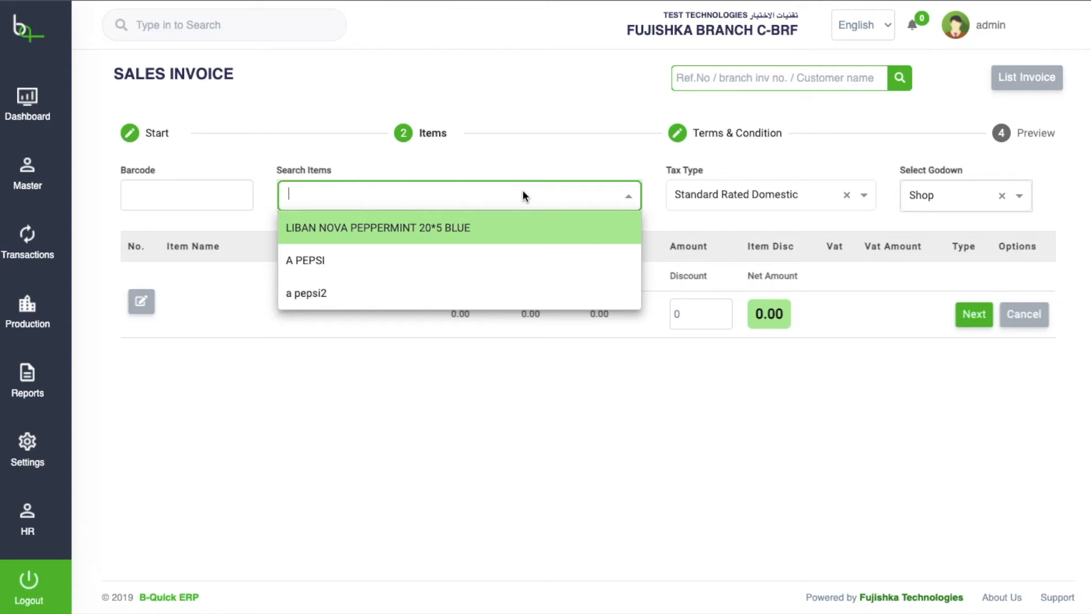
pyautogui.click(470, 263)
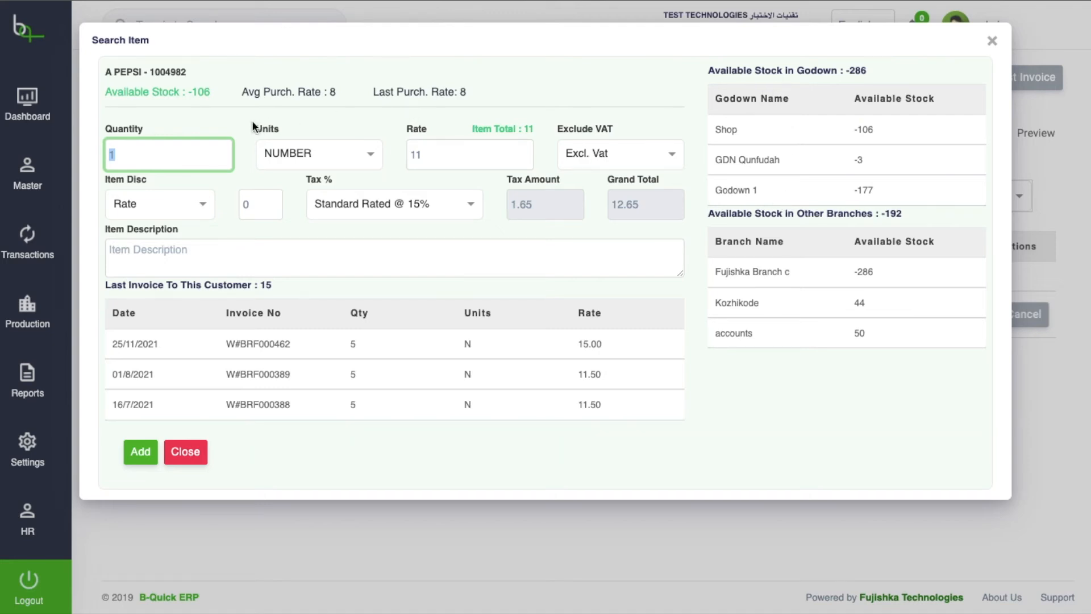
# - Set the A PEPSI quantity to 6 and choose NUMBER as its unit
pyautogui.click(208, 152)
pyautogui.press('BackSpace')
pyautogui.write('6')
pyautogui.click(293, 159)
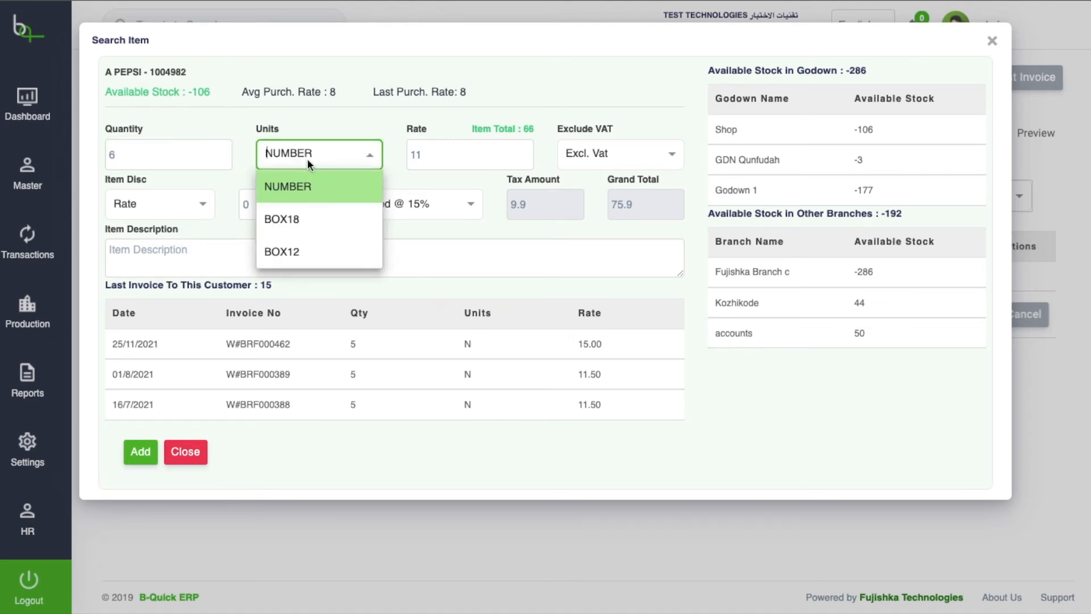
pyautogui.click(339, 180)
pyautogui.click(338, 160)
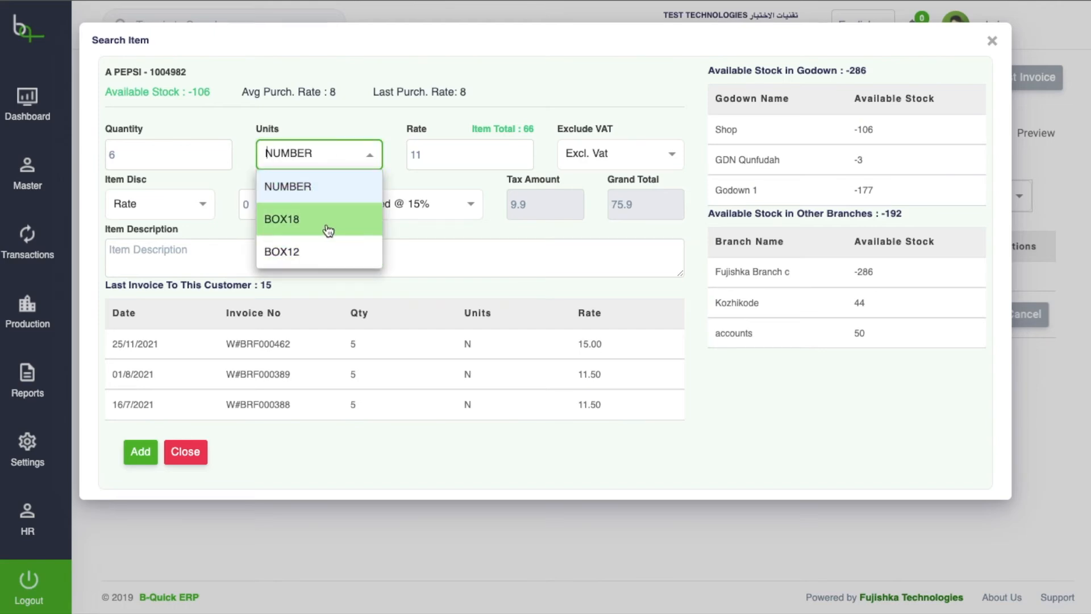
pyautogui.click(347, 198)
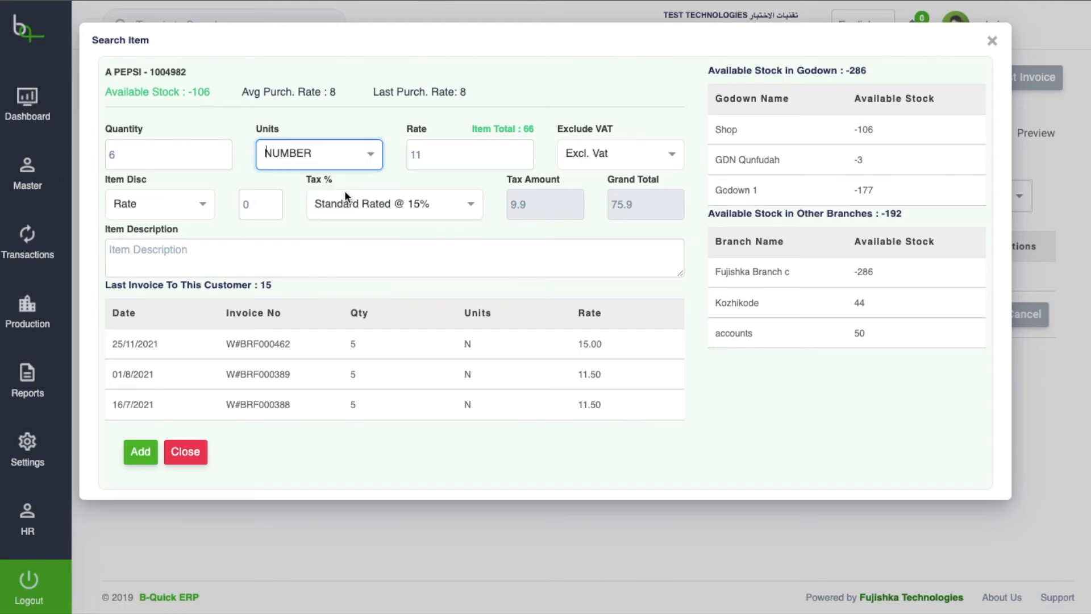
# - Set the A PEPSI unit rate to 20
pyautogui.click(475, 154)
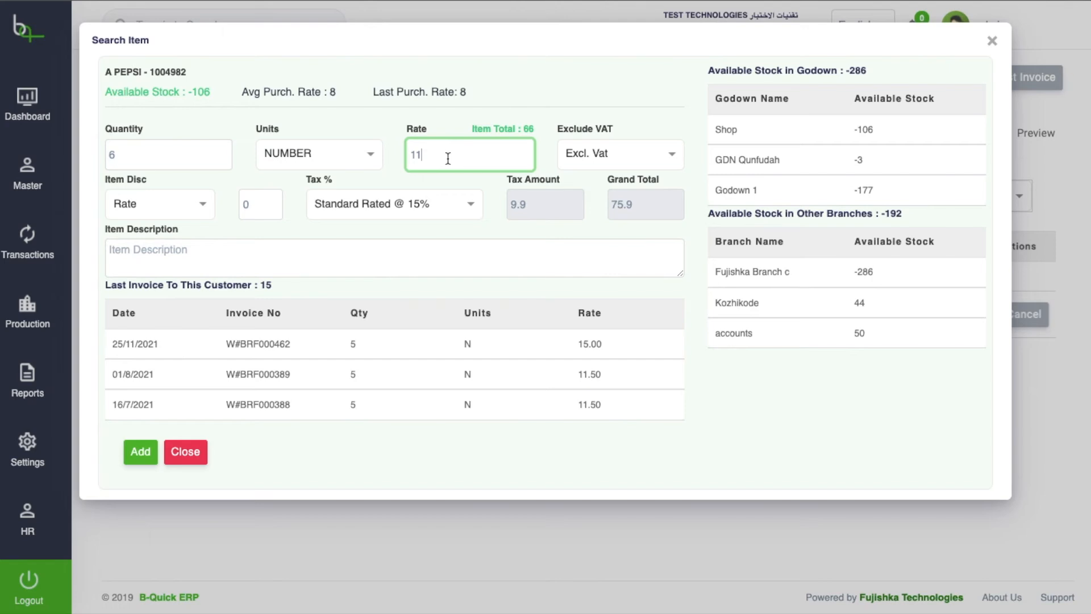
pyautogui.press('BackSpace')
pyautogui.press('BackSpace')
pyautogui.write('0')
pyautogui.write('2')
pyautogui.write('3')
pyautogui.press('BackSpace')
pyautogui.press('BackSpace')
pyautogui.press('BackSpace')
pyautogui.write('20')
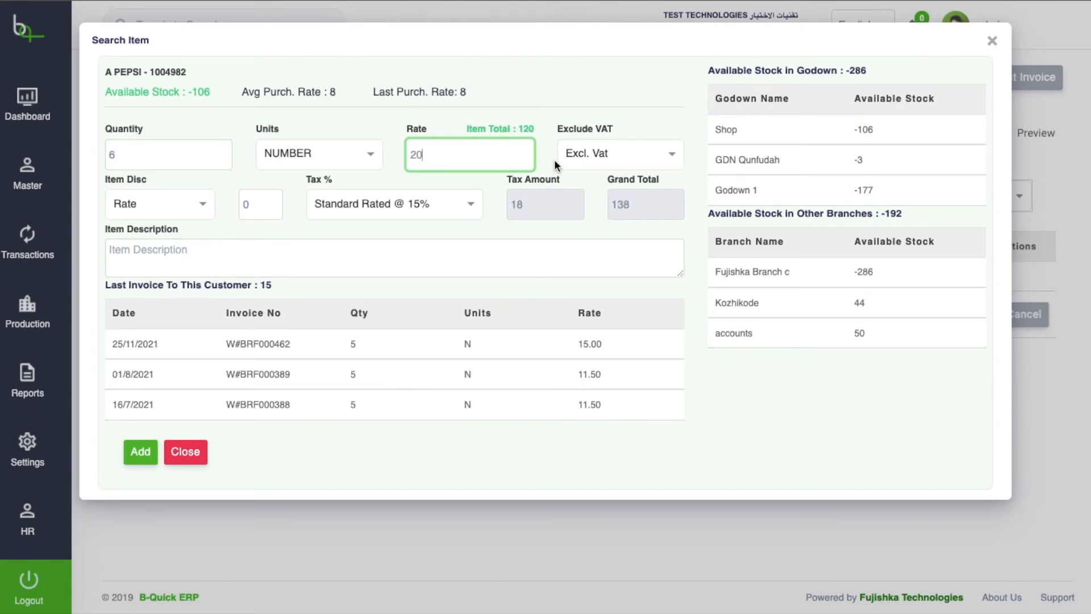
# - Switch the item's VAT setting to Incl. Vat and back to Excl. Vat
pyautogui.click(577, 159)
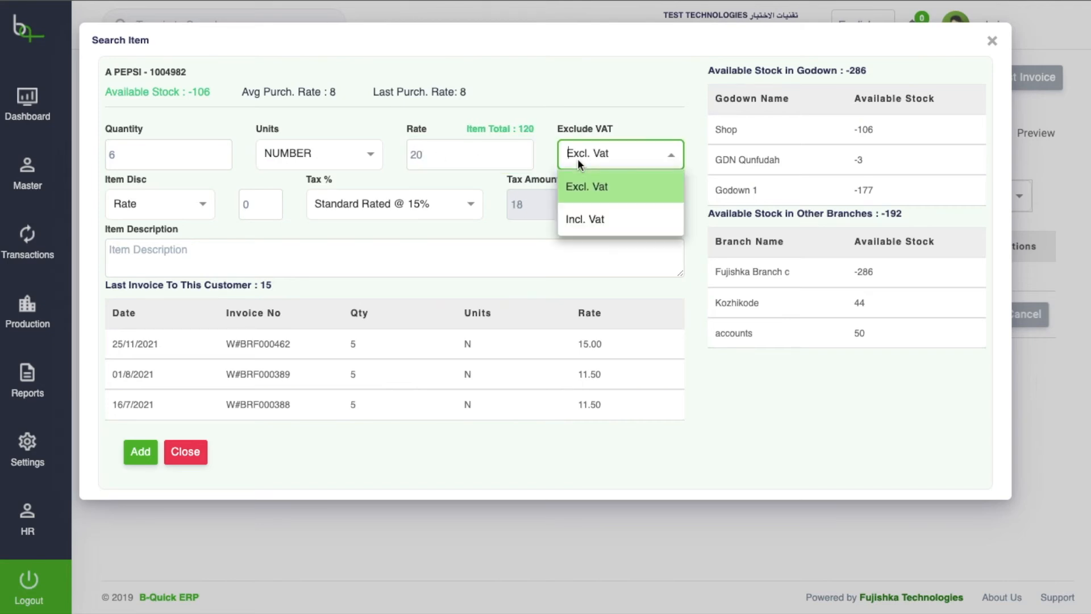
pyautogui.click(598, 192)
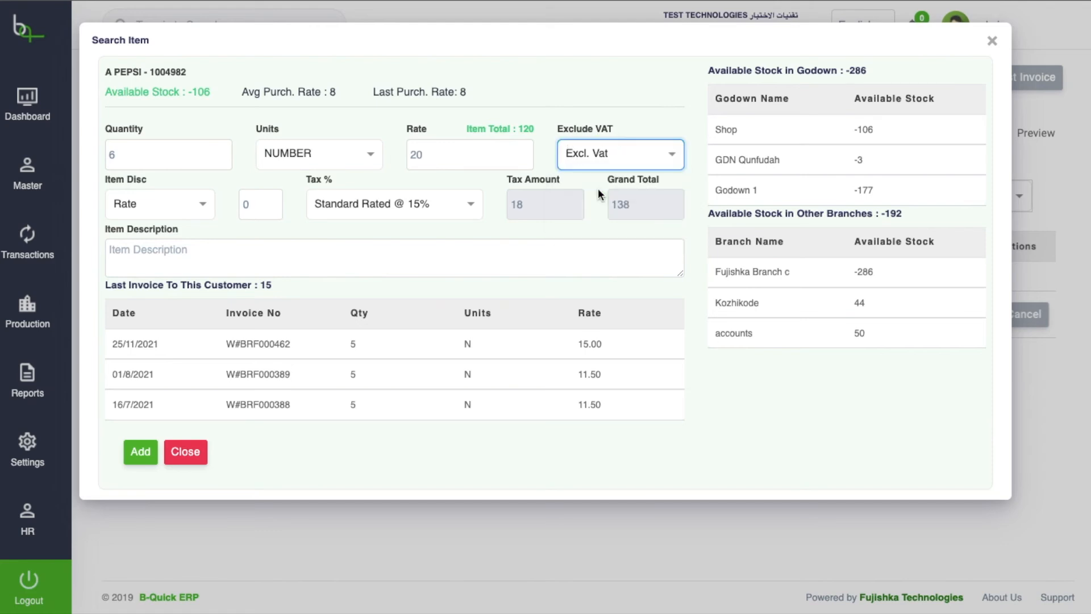
pyautogui.click(592, 156)
pyautogui.click(585, 219)
pyautogui.click(583, 155)
pyautogui.click(586, 187)
# - Keep Rate as the item discount type and enter "something about the item" as the item description
pyautogui.click(160, 204)
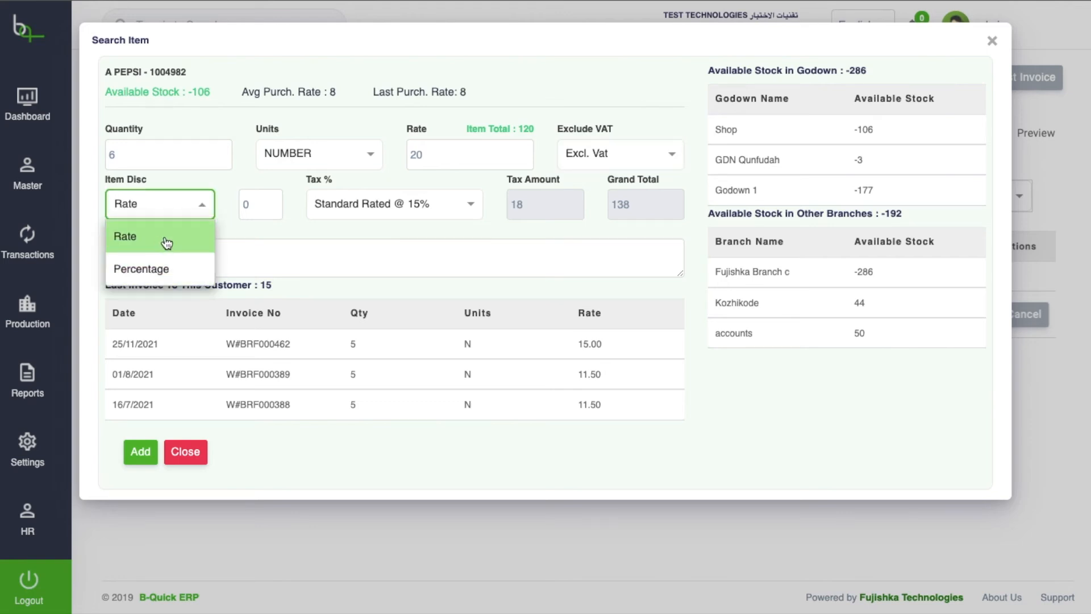
pyautogui.click(184, 243)
pyautogui.click(172, 206)
pyautogui.click(248, 210)
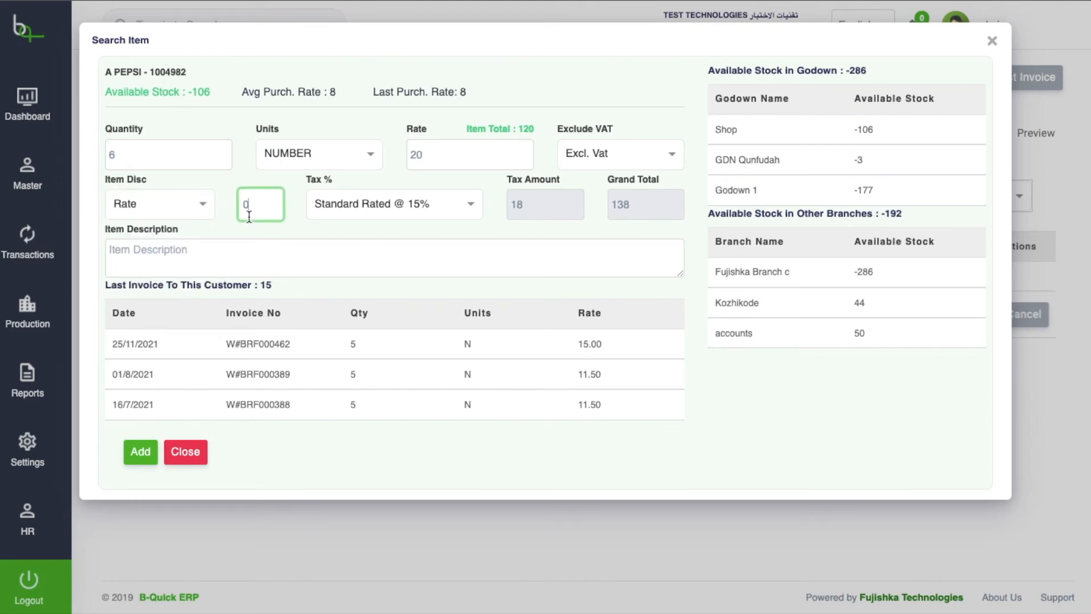
pyautogui.click(265, 253)
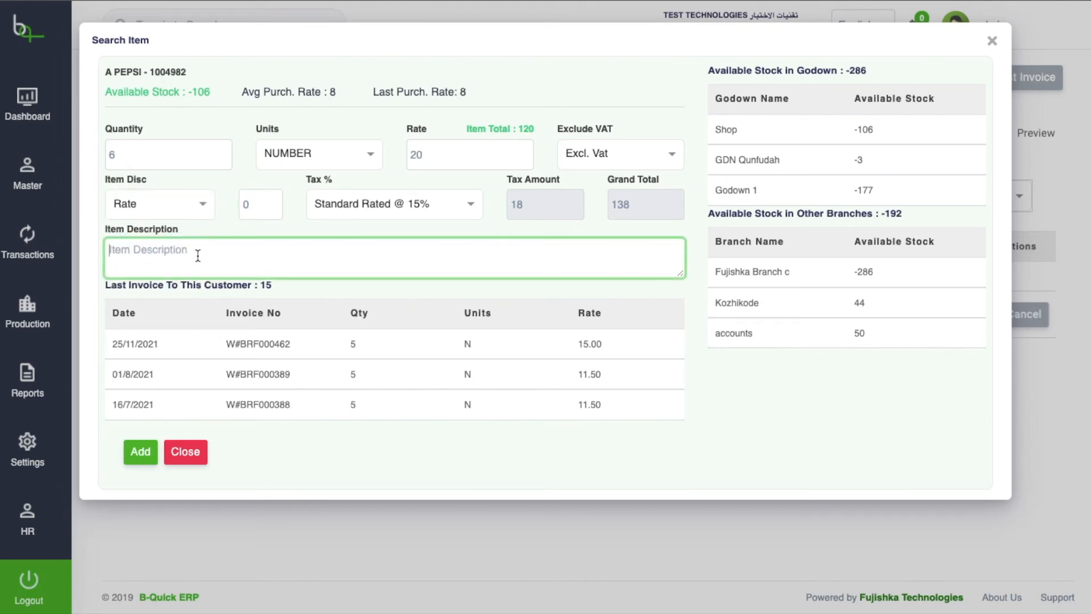
pyautogui.write('something about the item')
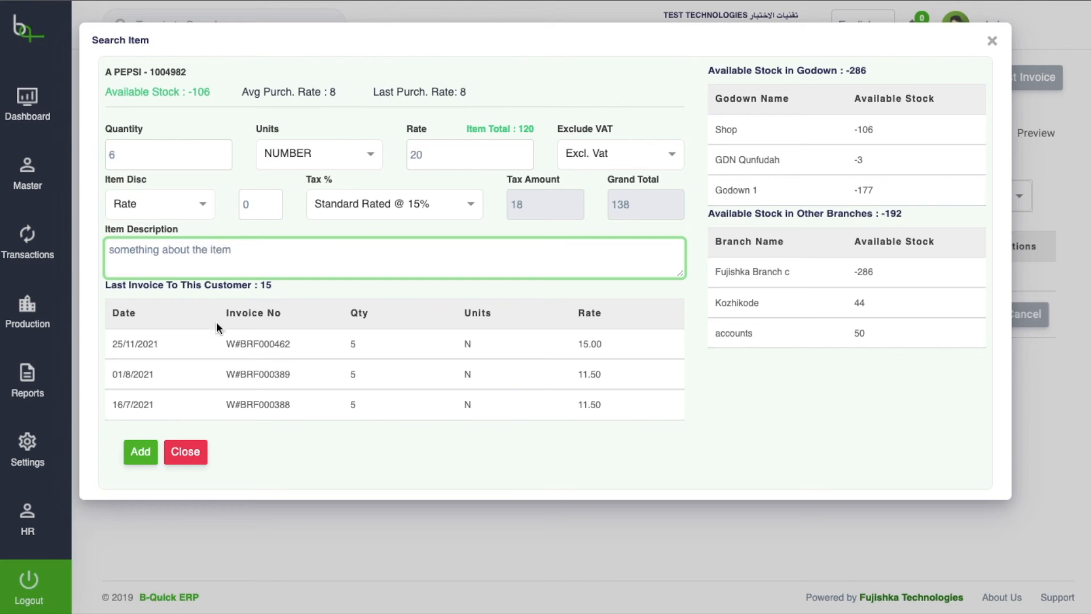
# - Check the last invoices to this customer and add the A PEPSI line to the invoice
pyautogui.click(271, 342)
pyautogui.moveTo(278, 291); pyautogui.dragTo(98, 290)
pyautogui.click(349, 288)
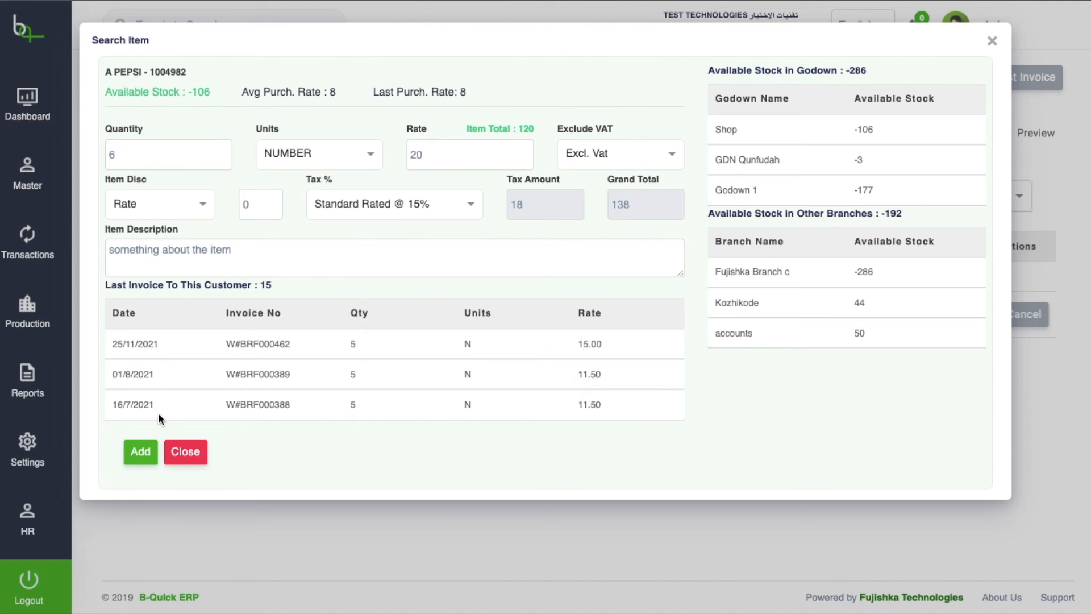
pyautogui.click(141, 453)
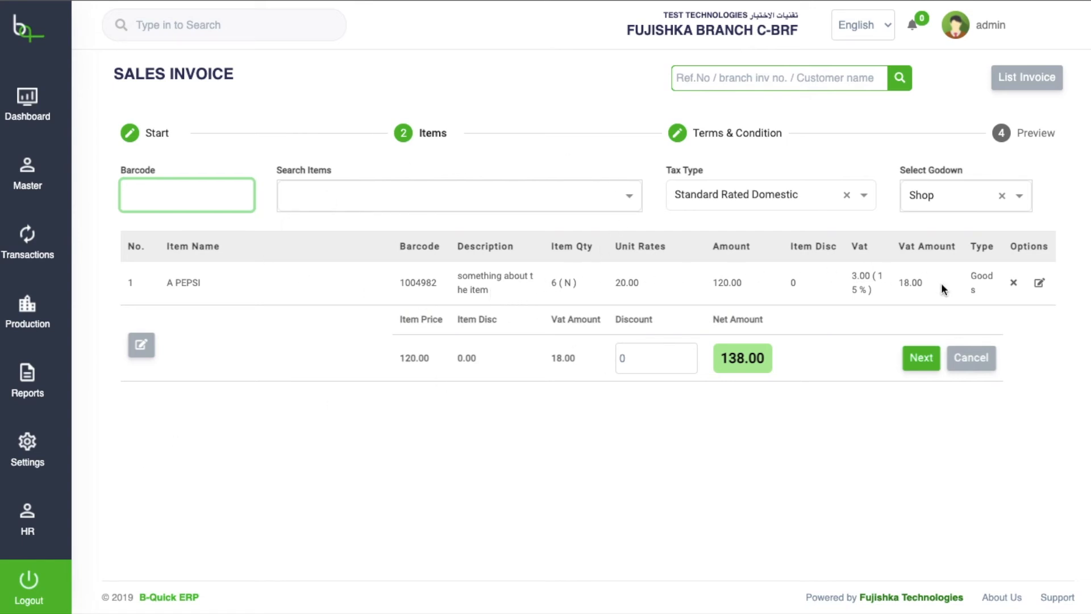
# - Set the invoice discount to 10 and continue to the payment amounts
pyautogui.click(636, 355)
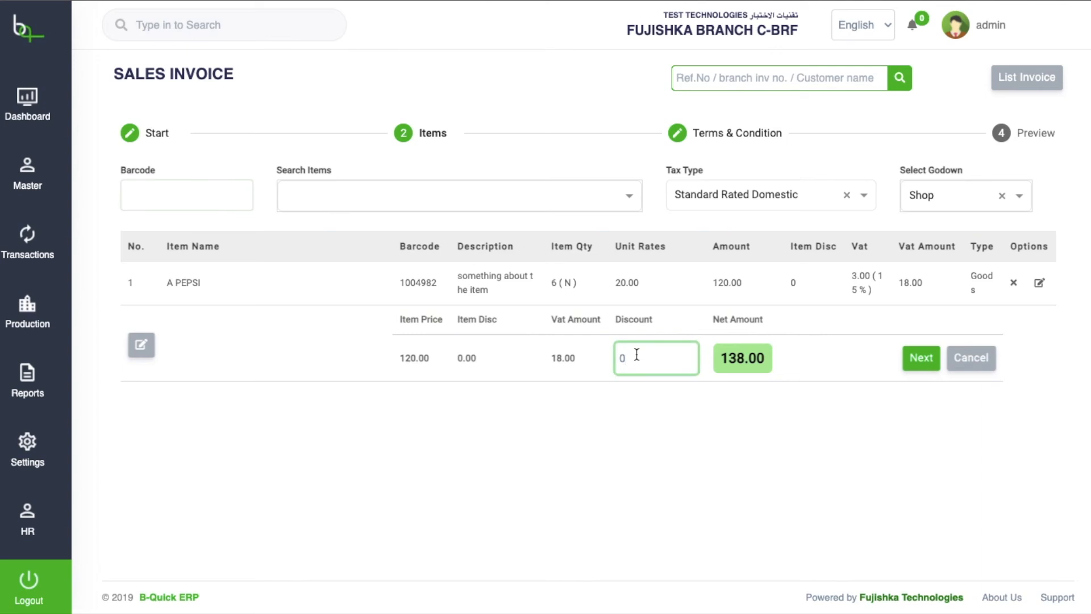
pyautogui.press('BackSpace')
pyautogui.write('10')
pyautogui.click(919, 358)
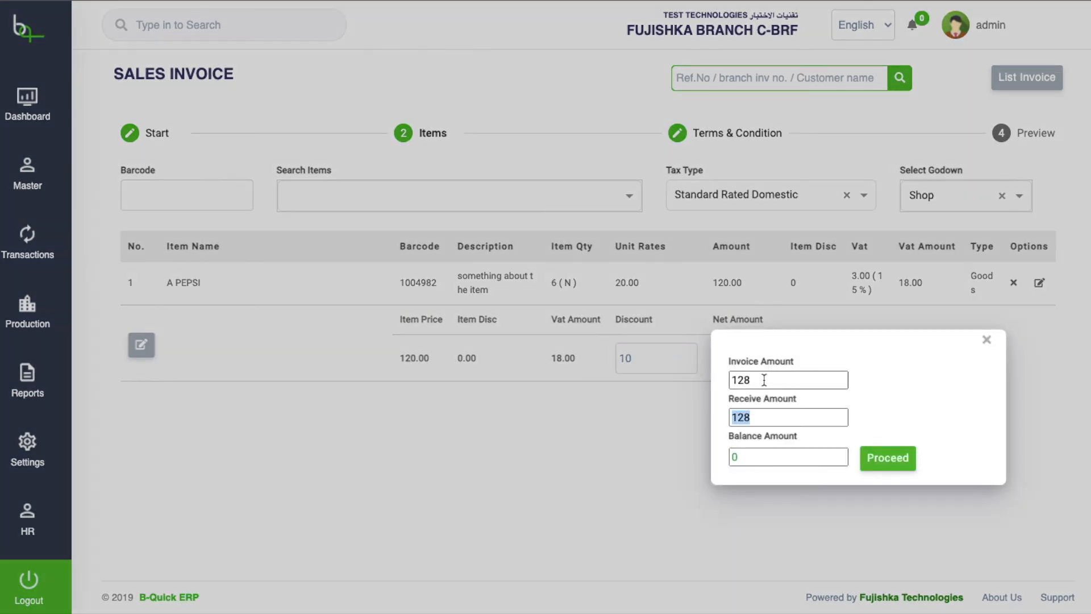
# - Edit the receive amount for the invoice and proceed to the Terms & Condition stage
pyautogui.click(764, 410)
pyautogui.press('BackSpace')
pyautogui.write('6')
pyautogui.click(884, 458)
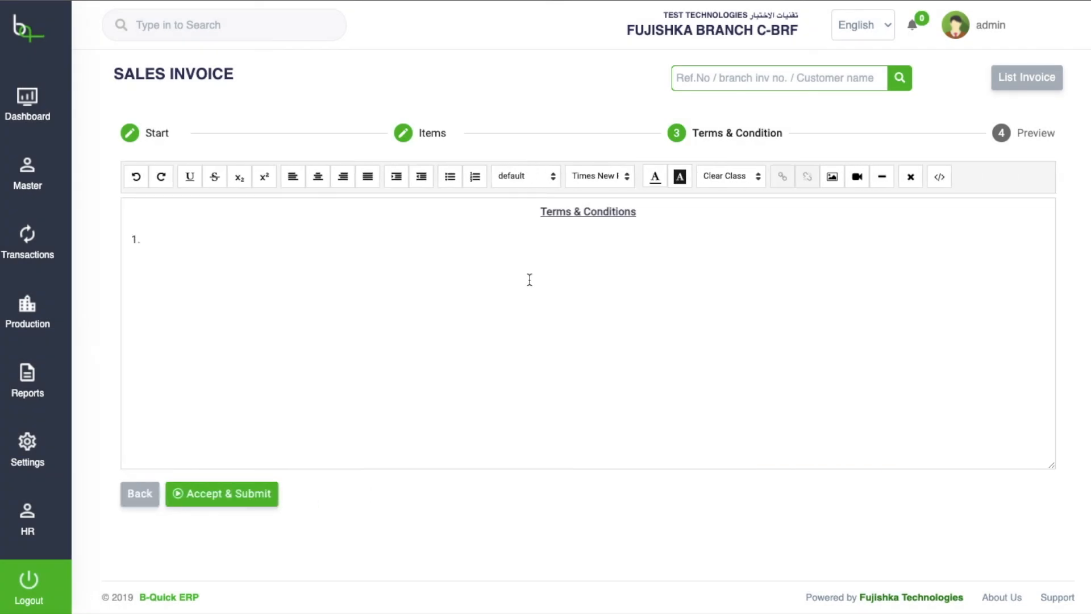
# - Enter "Terms" as the first item of the terms and conditions, and submit the invoice
pyautogui.click(277, 244)
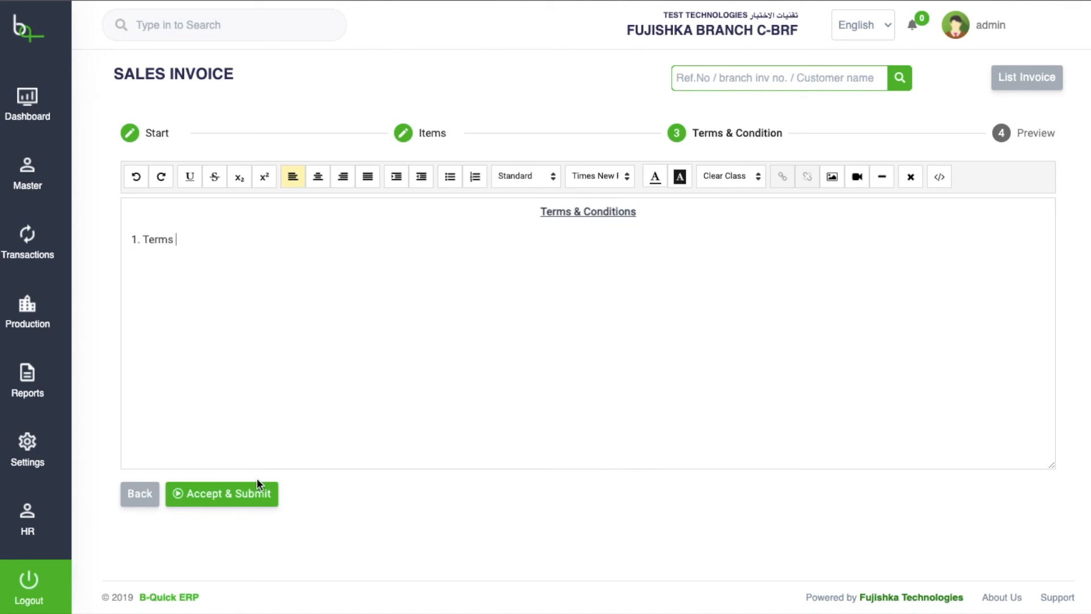
pyautogui.click(258, 502)
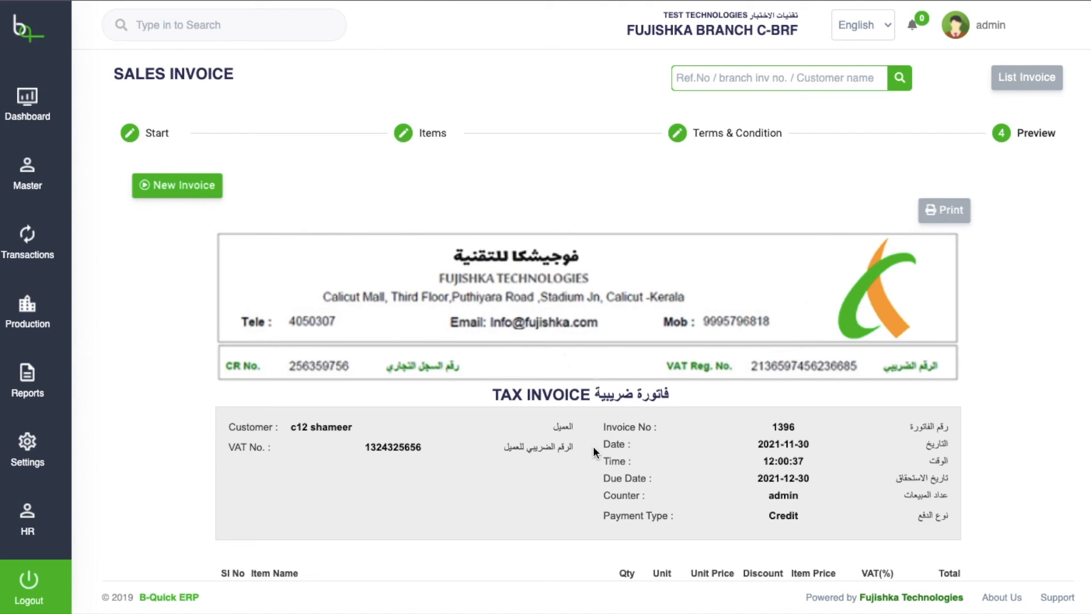
# - Examine the tax invoice preview from the company header and customer details through to the totals, QR code and terms
pyautogui.scroll(-3, 593, 445)
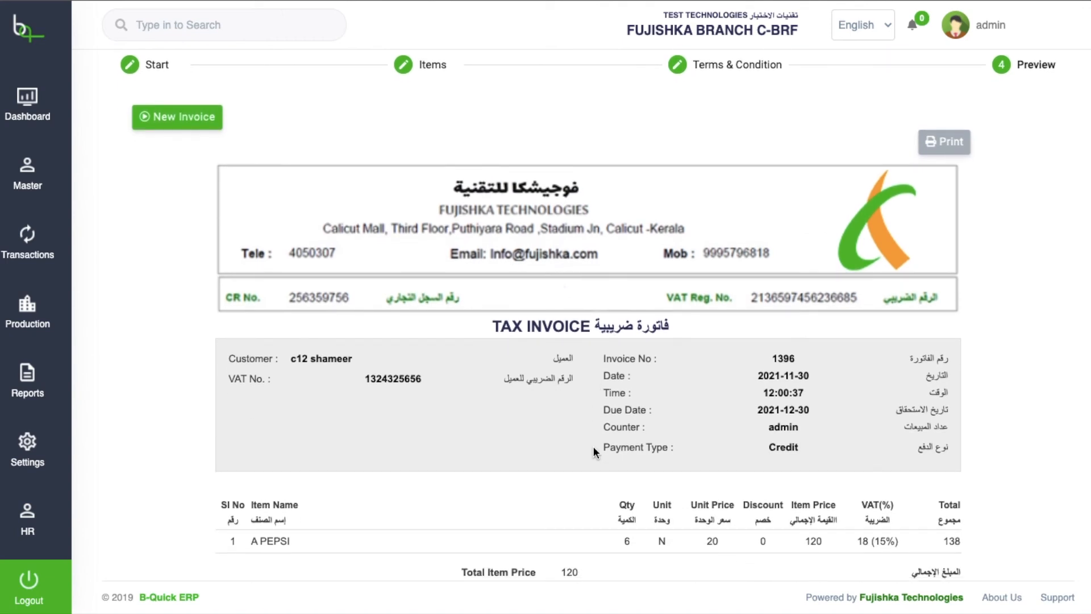
pyautogui.scroll(-4, 593, 446)
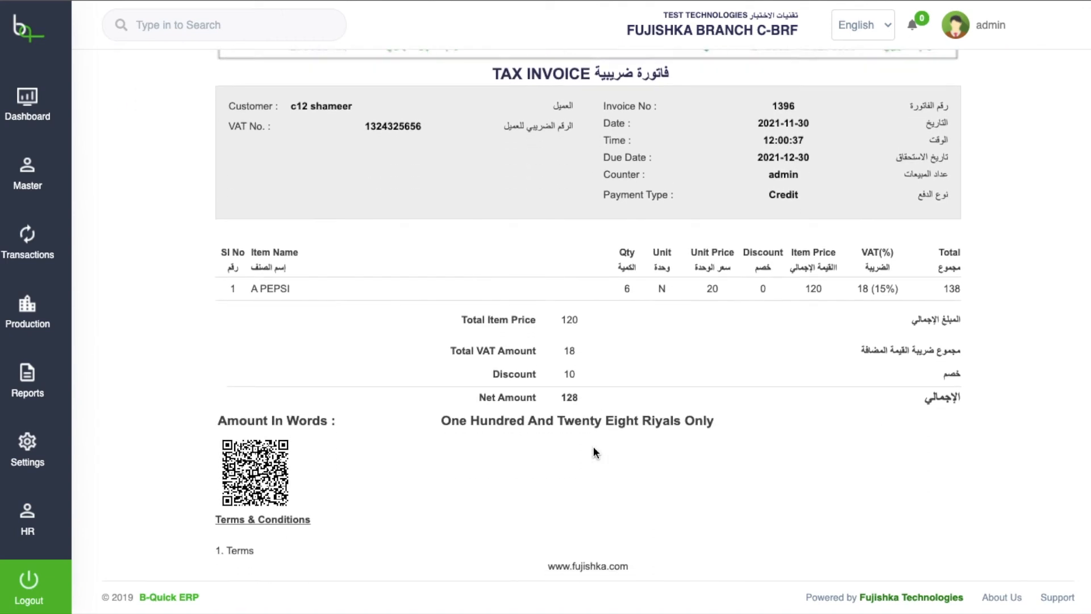
pyautogui.scroll(5, 594, 449)
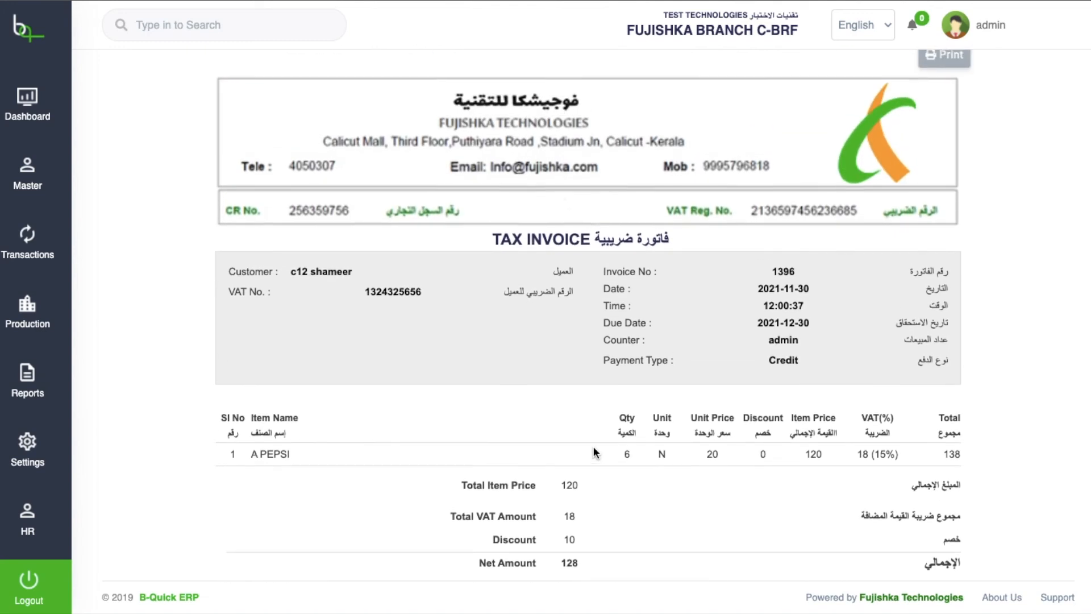
pyautogui.scroll(1, 593, 449)
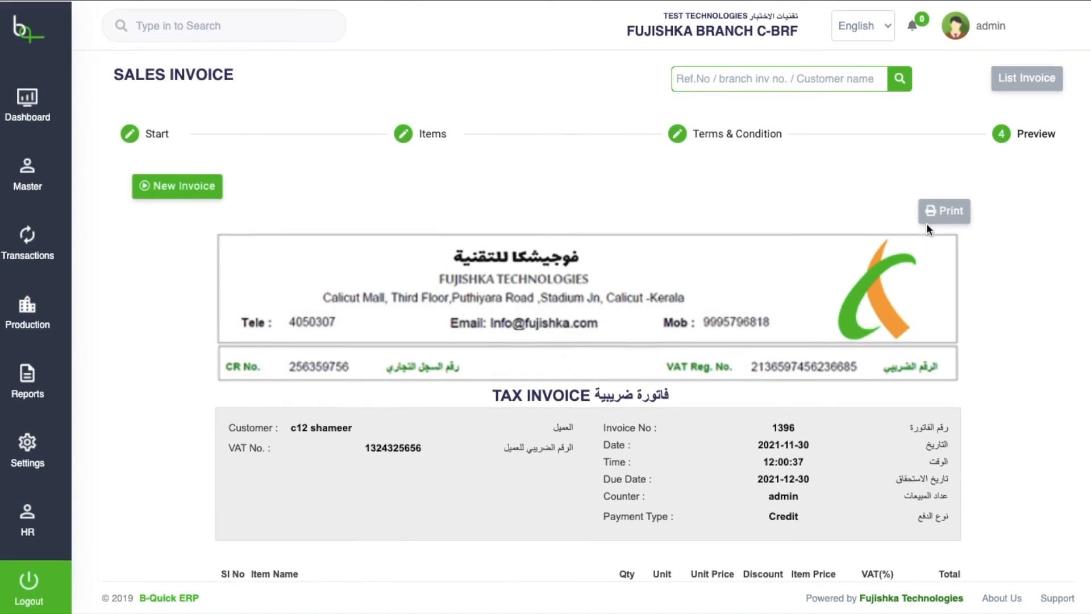
pyautogui.scroll(-1, 715, 342)
pyautogui.scroll(-5, 716, 348)
pyautogui.scroll(2, 716, 344)
pyautogui.scroll(4, 716, 344)
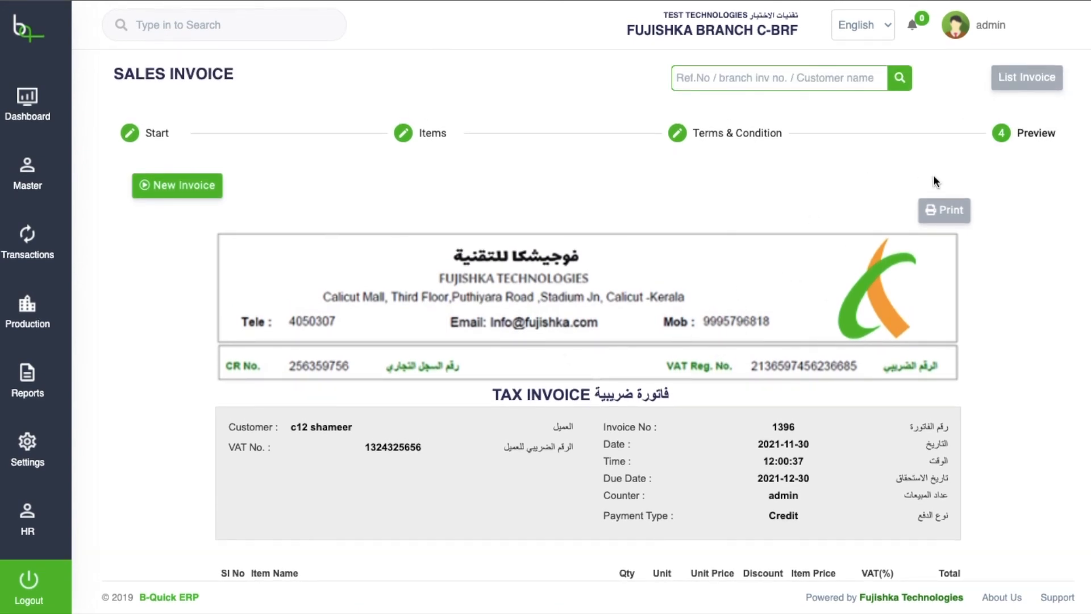
# - Display the list of sales invoices and look through its entries and the invoice search field
pyautogui.click(1026, 91)
pyautogui.scroll(-3, 601, 358)
pyautogui.scroll(-5, 601, 357)
pyautogui.scroll(10, 601, 357)
pyautogui.scroll(-20, 602, 359)
pyautogui.scroll(20, 602, 360)
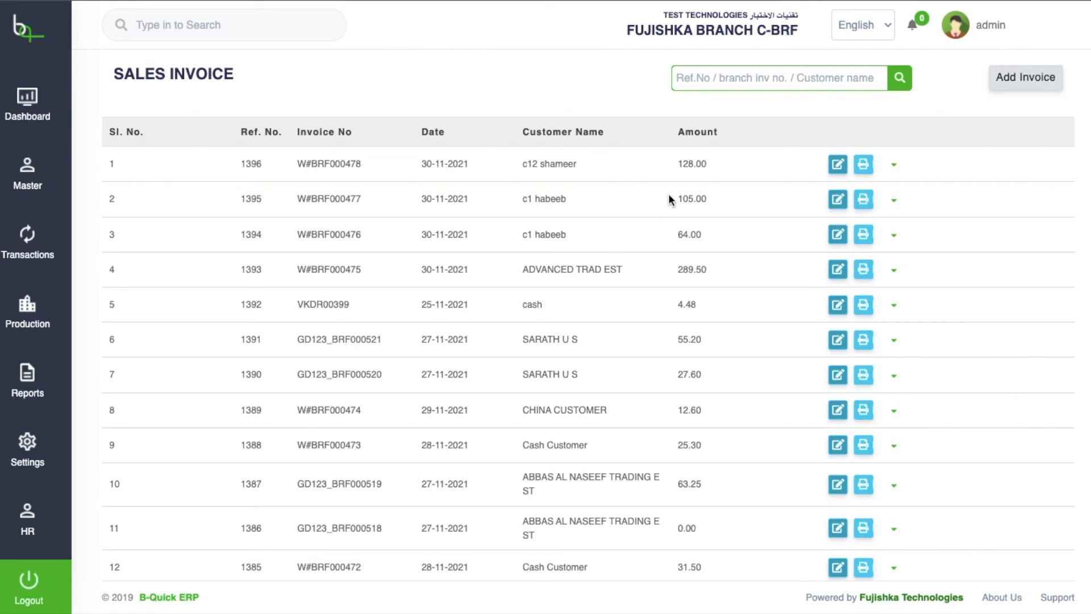
pyautogui.click(814, 81)
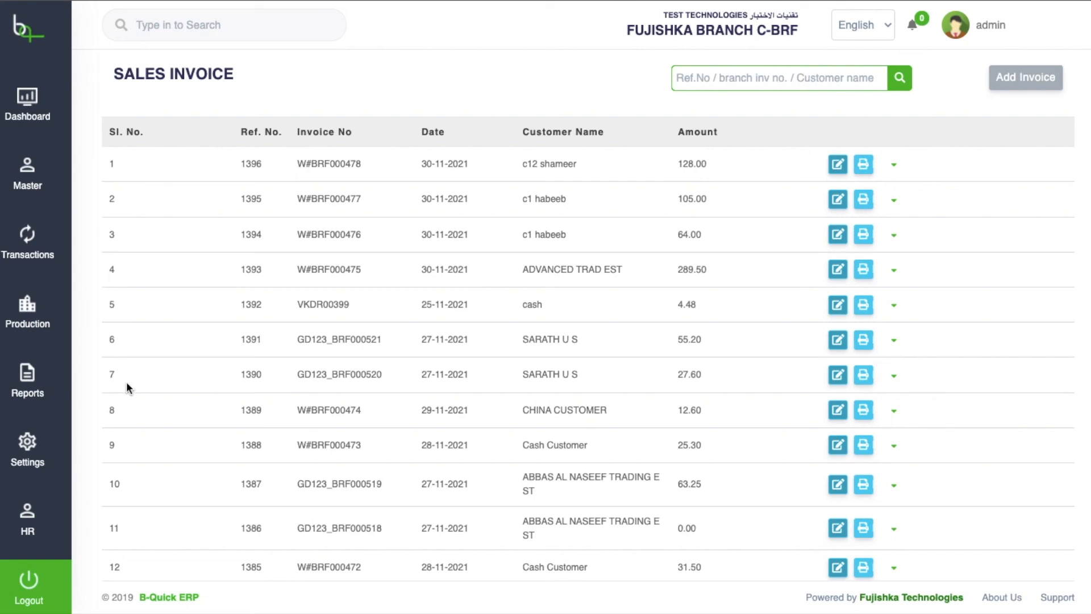
# - Look over the sales report types and the Sales and Sales Return chart, and return to the dashboard
pyautogui.click(45, 401)
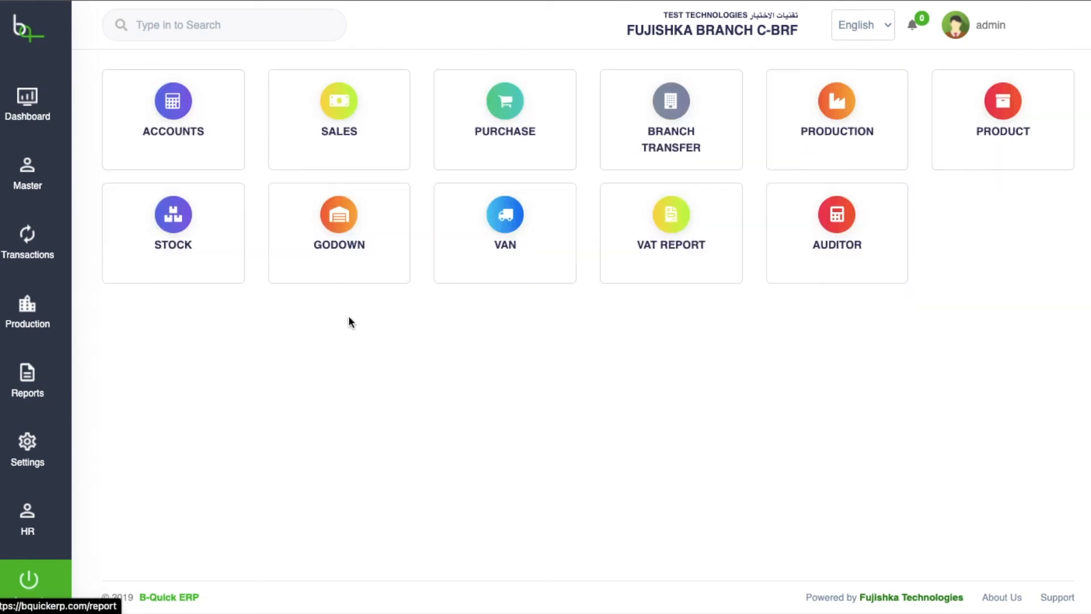
pyautogui.click(359, 153)
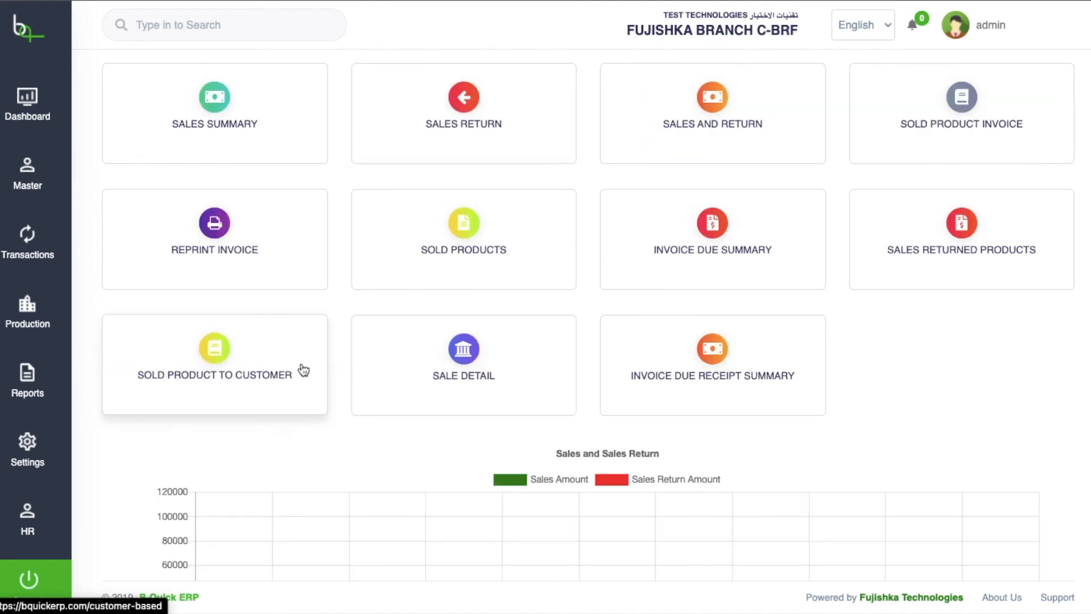
pyautogui.scroll(-2, 301, 364)
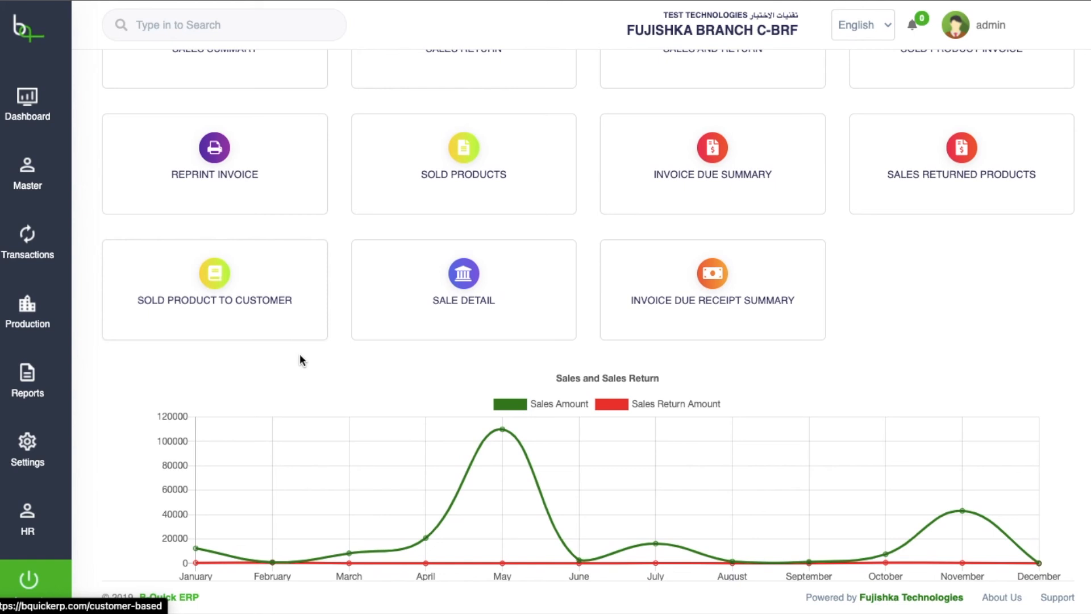
pyautogui.scroll(-1, 299, 356)
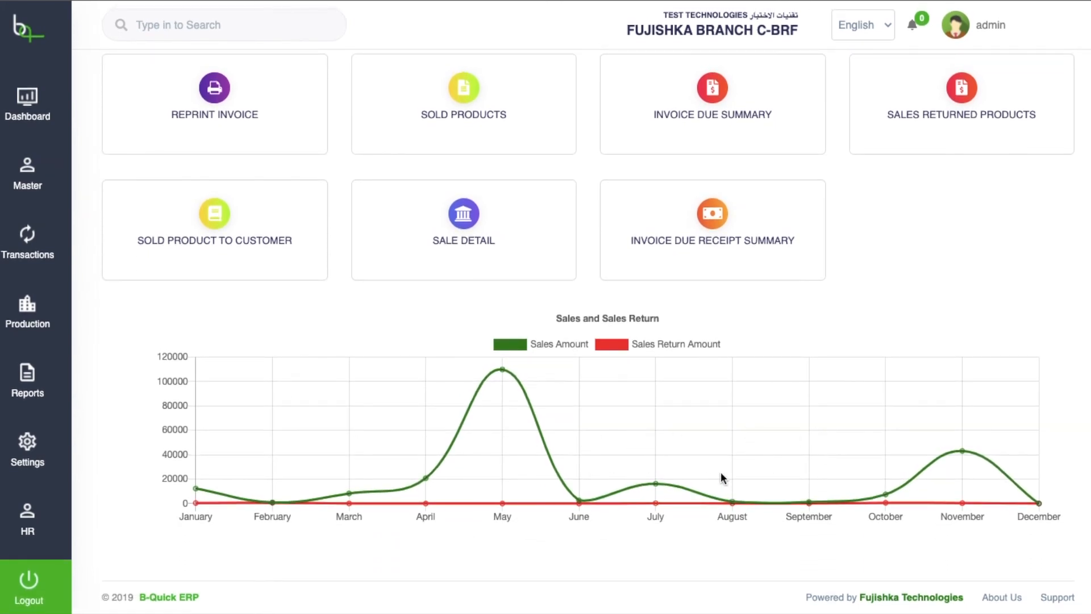
pyautogui.scroll(2, 292, 298)
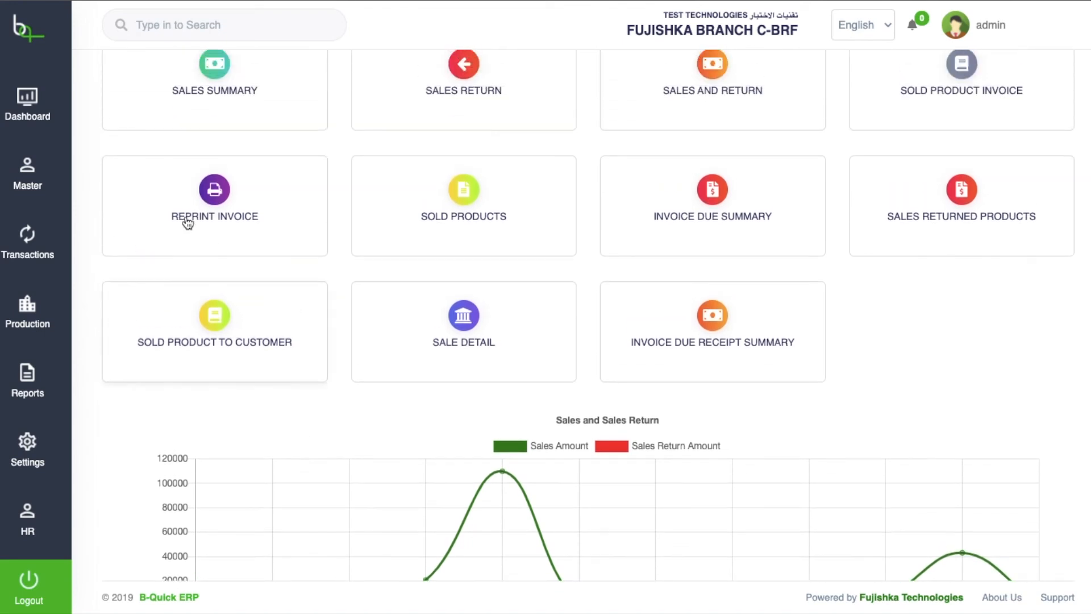
pyautogui.click(47, 97)
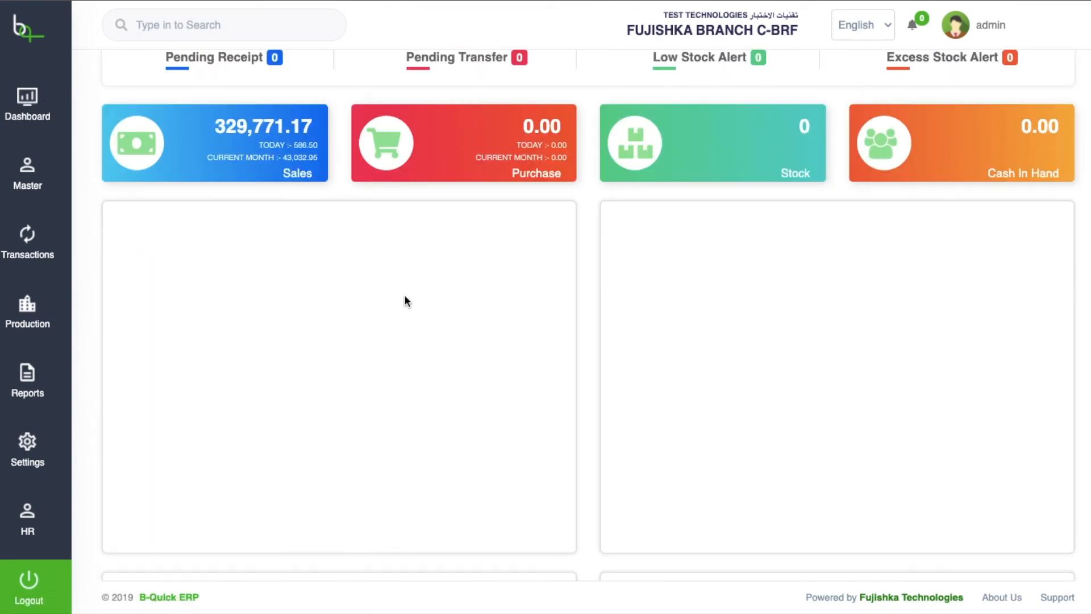